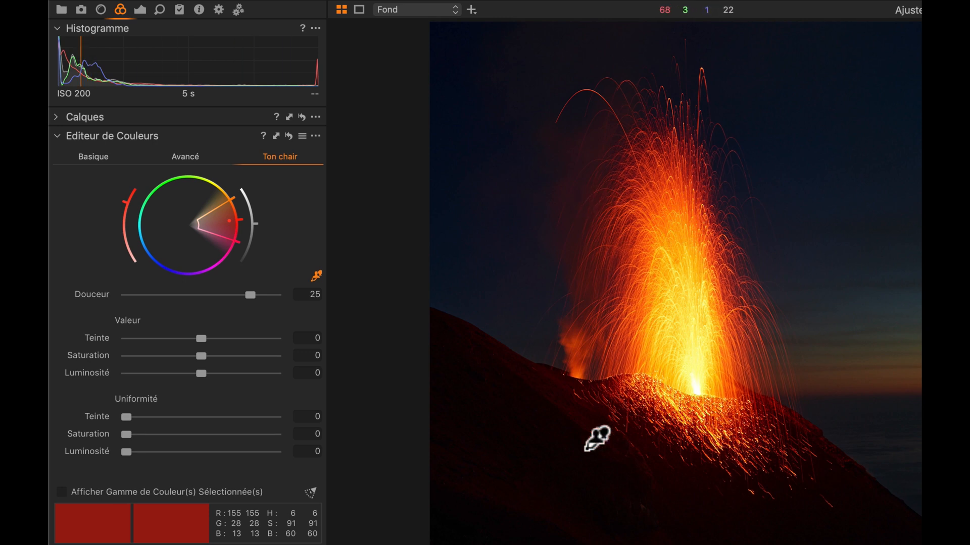
# Step: Preview the selected skin-tone colour range on the volcano photo, and restore the normal display
pyautogui.click(60, 490)
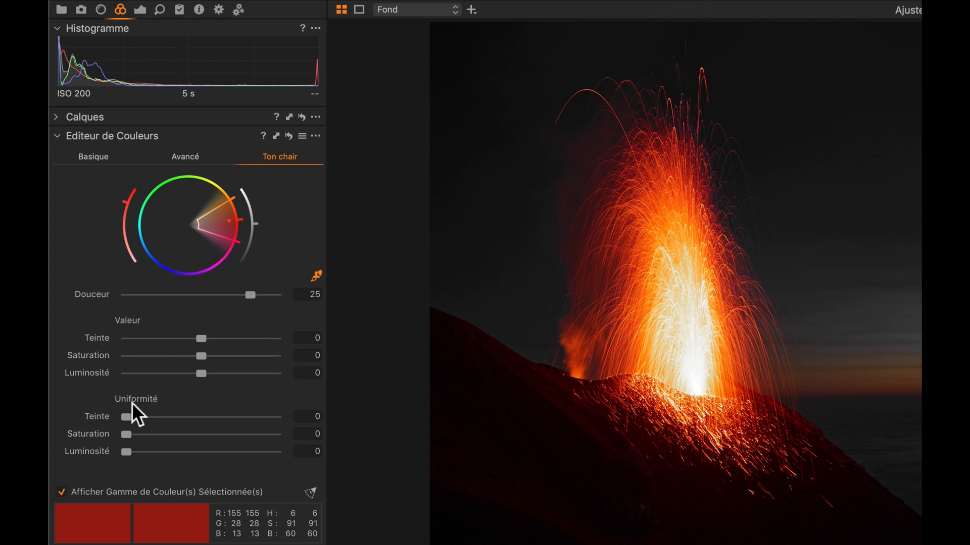
pyautogui.click(61, 492)
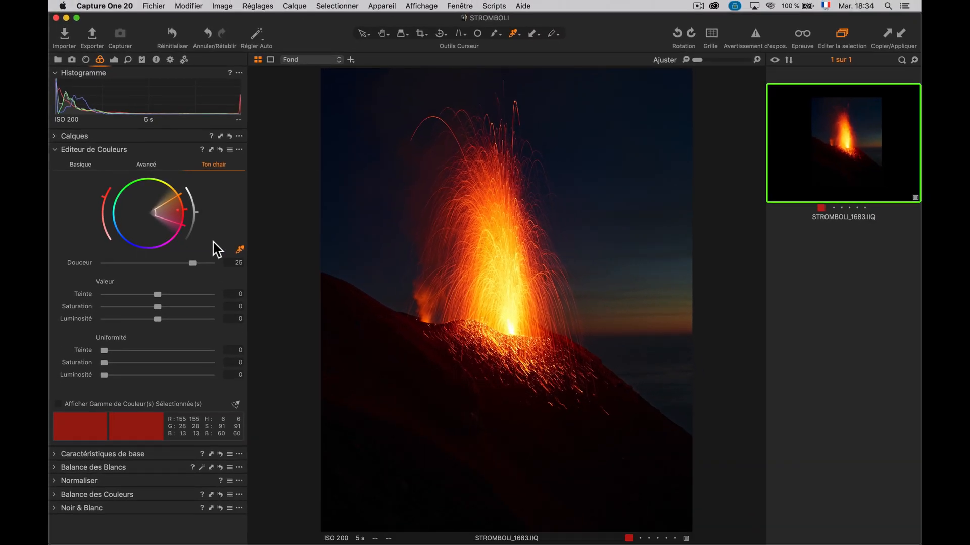
# Step: Add a new adjustment layer, fill its mask over the whole image and display the mask overlay
pyautogui.click(54, 137)
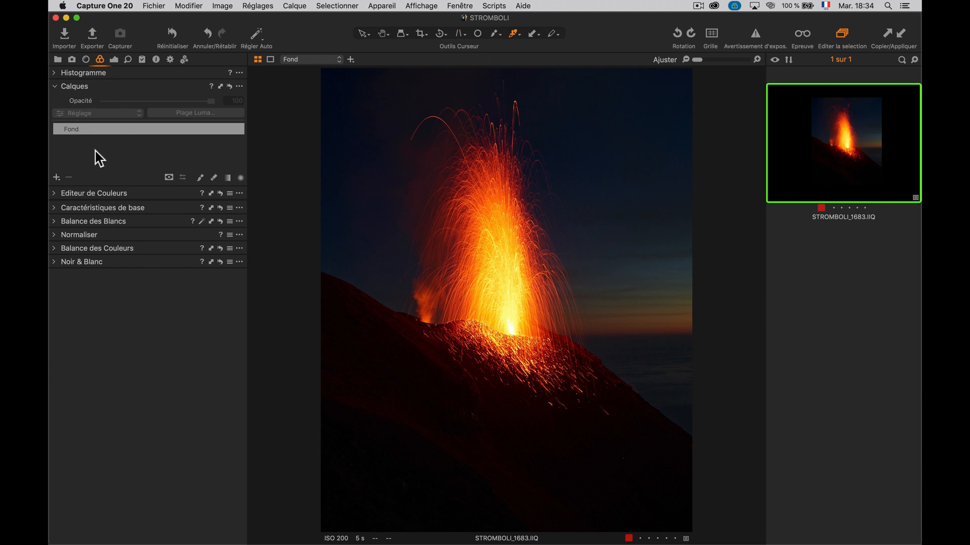
pyautogui.click(57, 178)
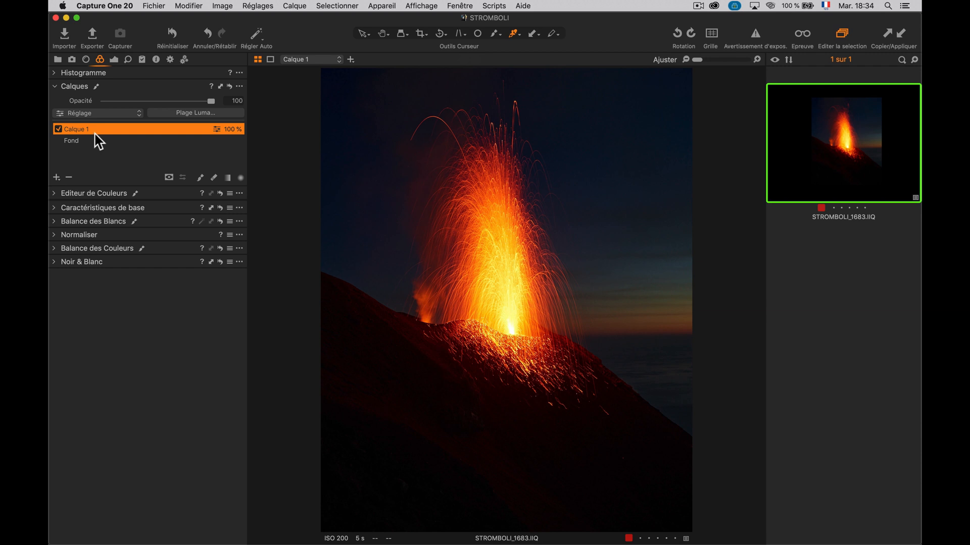
pyautogui.click(240, 86)
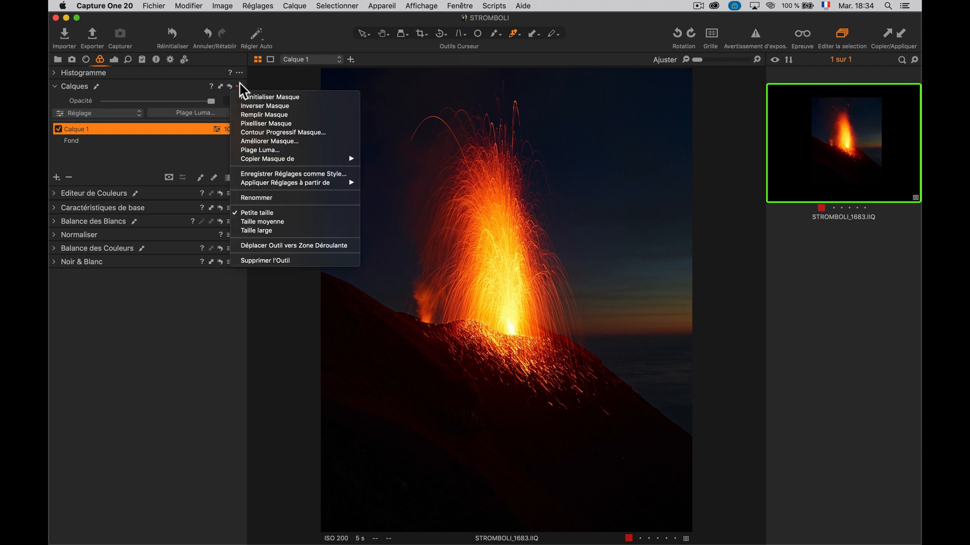
pyautogui.click(259, 116)
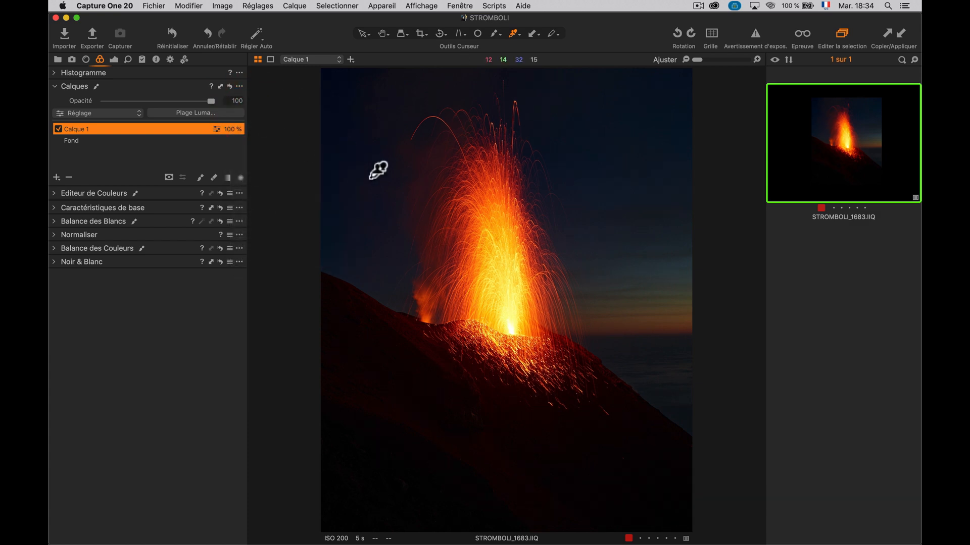
pyautogui.press('m')
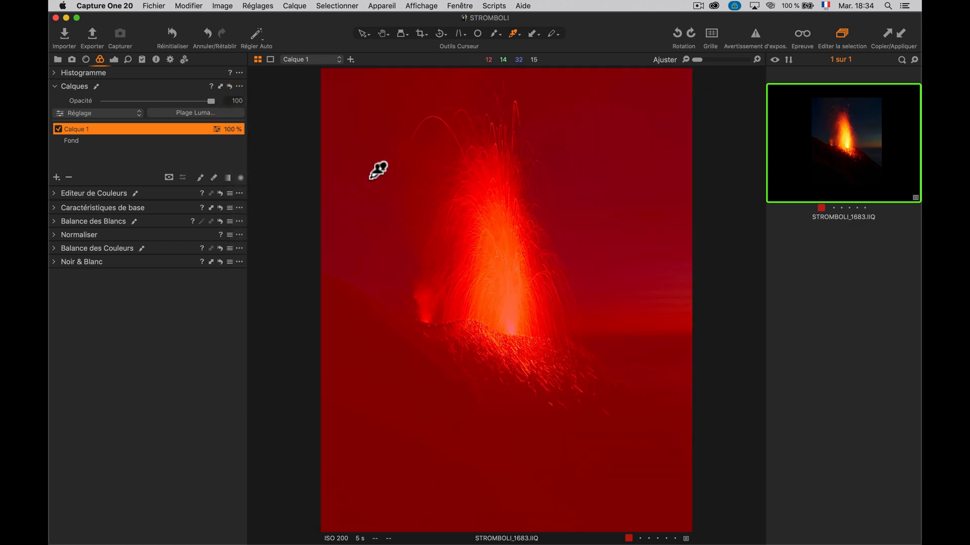
pyautogui.press('m')
pyautogui.press('m')
# Step: Start a Luma Range for the new layer, with the range covering the full 0 to 255
pyautogui.click(185, 112)
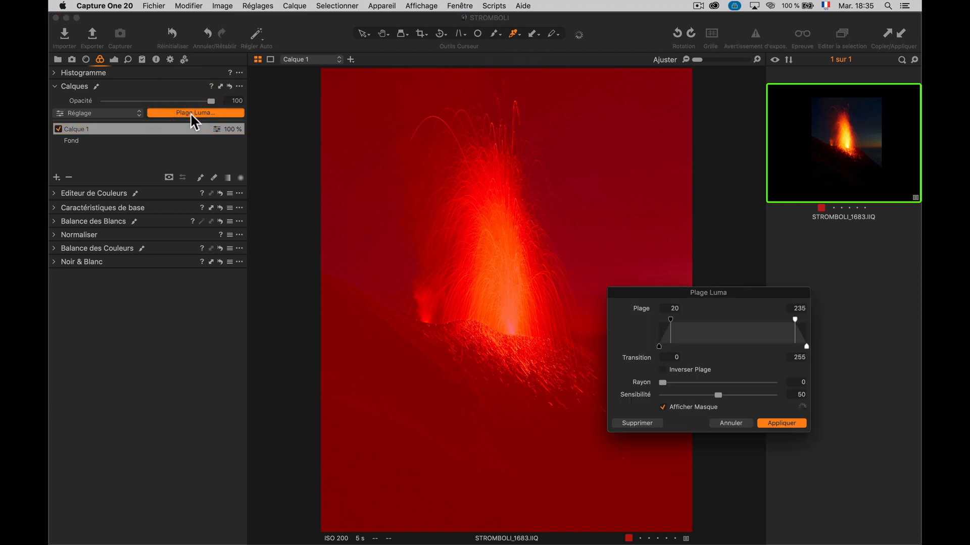
pyautogui.moveTo(660, 299); pyautogui.dragTo(680, 290)
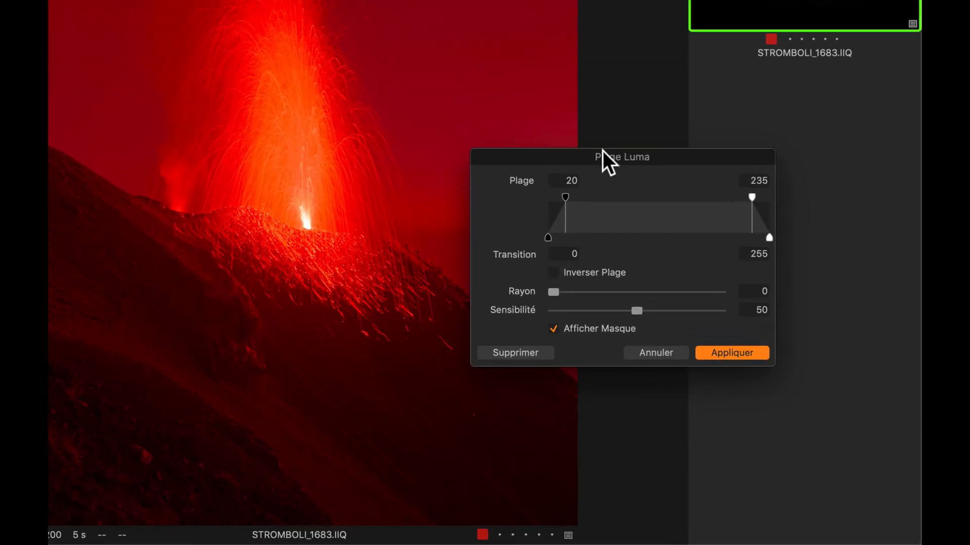
pyautogui.moveTo(600, 156); pyautogui.dragTo(583, 108)
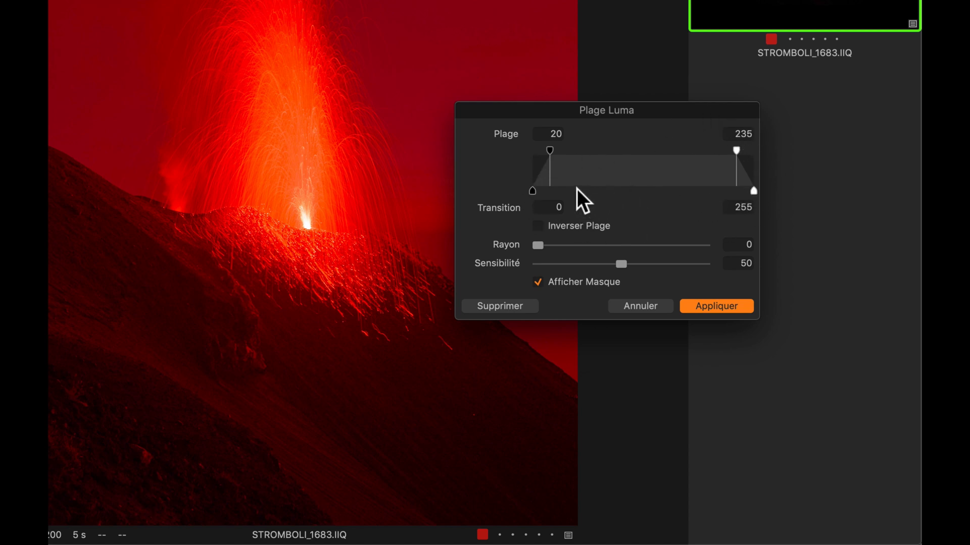
pyautogui.moveTo(540, 149); pyautogui.dragTo(523, 146)
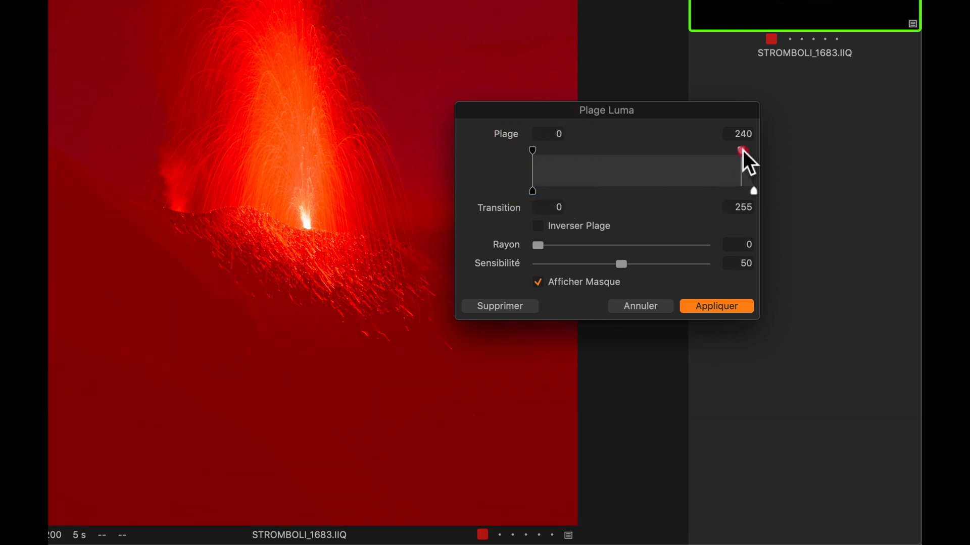
pyautogui.moveTo(756, 153); pyautogui.dragTo(751, 147)
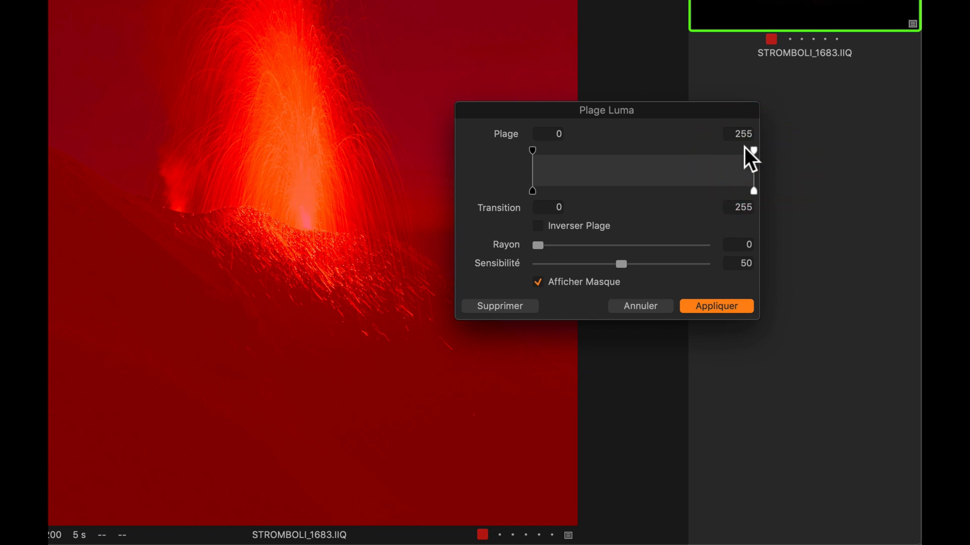
# Step: Try limiting the luma range's upper end to 149, and return it to 255
pyautogui.moveTo(531, 149)
pyautogui.mouseDown()
pyautogui.moveTo(574, 161)
pyautogui.moveTo(524, 161)
pyautogui.mouseUp()
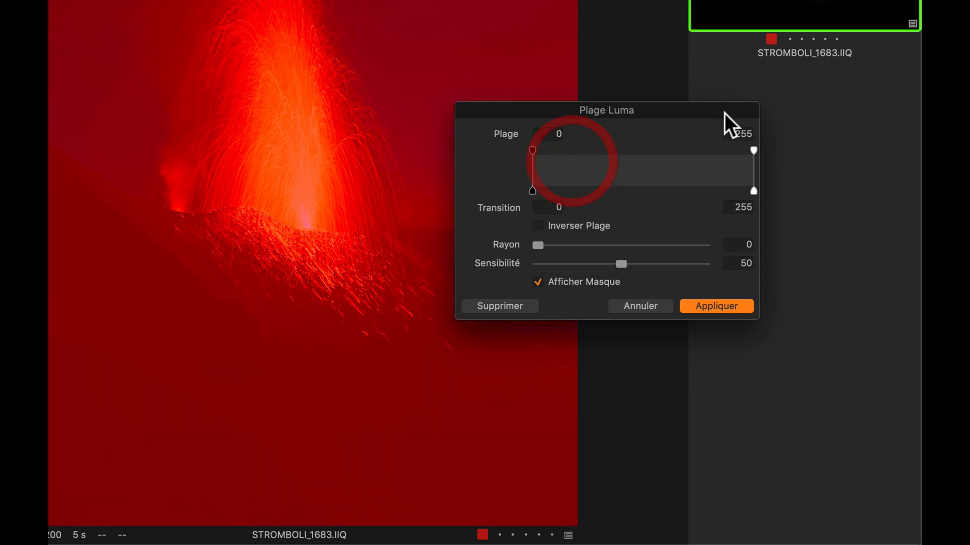
pyautogui.moveTo(754, 150); pyautogui.dragTo(661, 153)
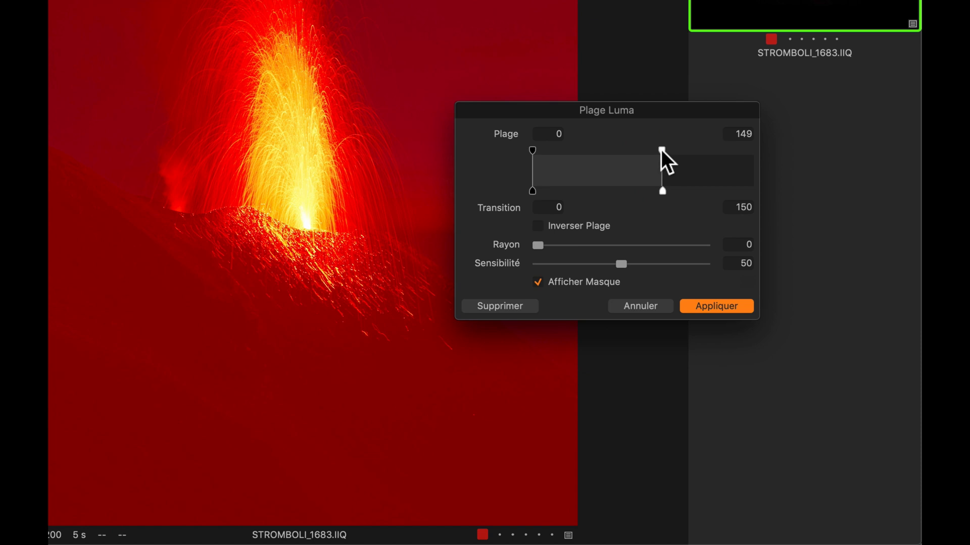
pyautogui.moveTo(661, 149); pyautogui.dragTo(755, 150)
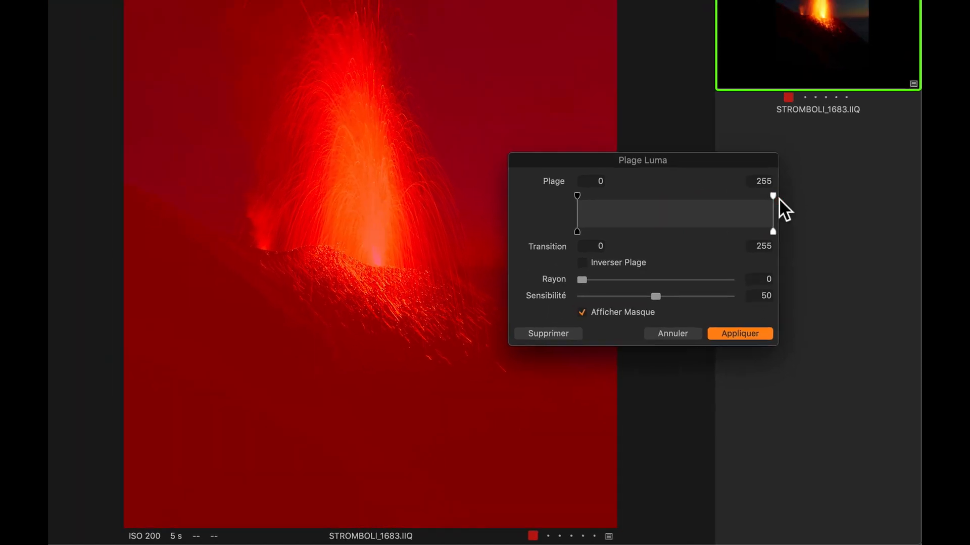
# Step: Restrict the mask to the bright eruption by setting the lower luma range and transition to 62, and apply it
pyautogui.moveTo(575, 196); pyautogui.dragTo(596, 197)
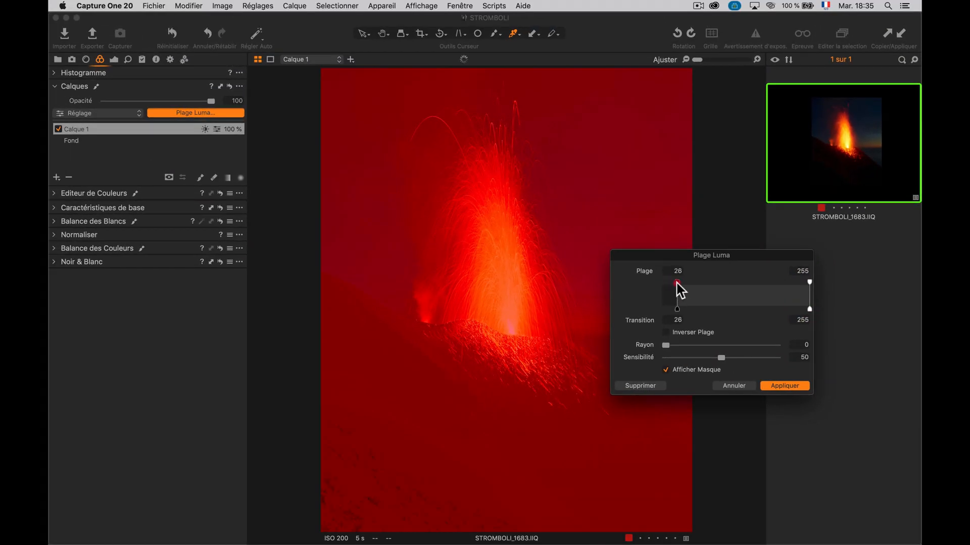
pyautogui.moveTo(677, 283); pyautogui.dragTo(696, 283)
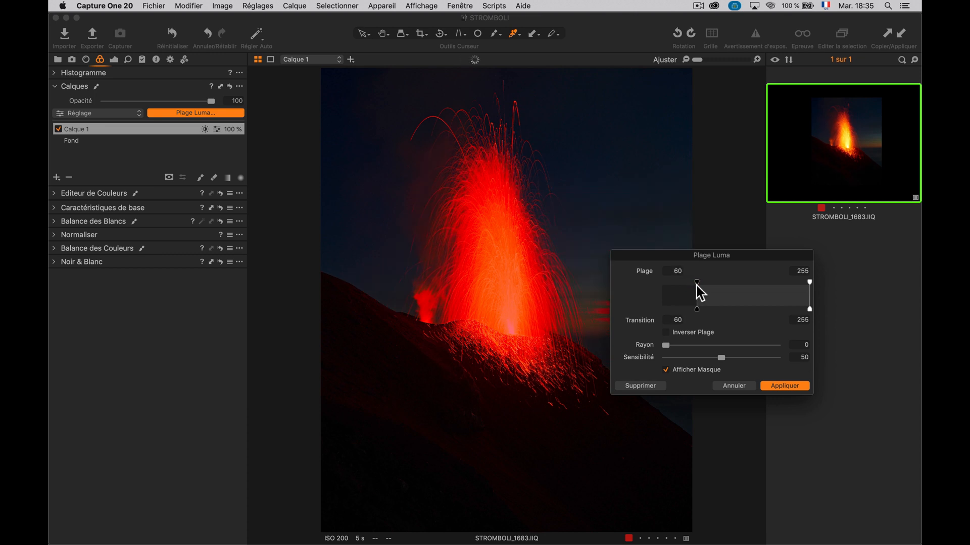
pyautogui.moveTo(697, 284); pyautogui.dragTo(699, 283)
pyautogui.click(776, 387)
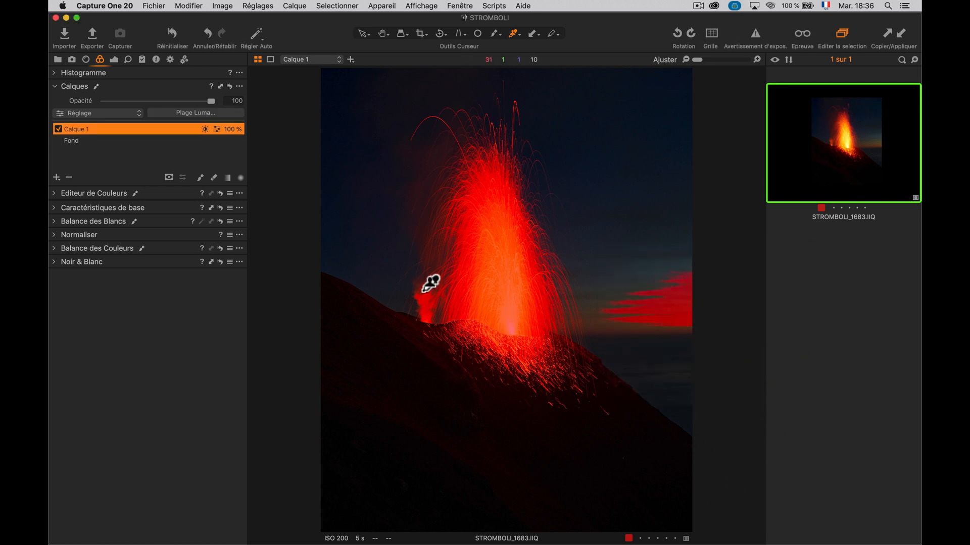
# Step: Show the mask only while drawing, and set the layer's exposure to -0.46
pyautogui.click(170, 178)
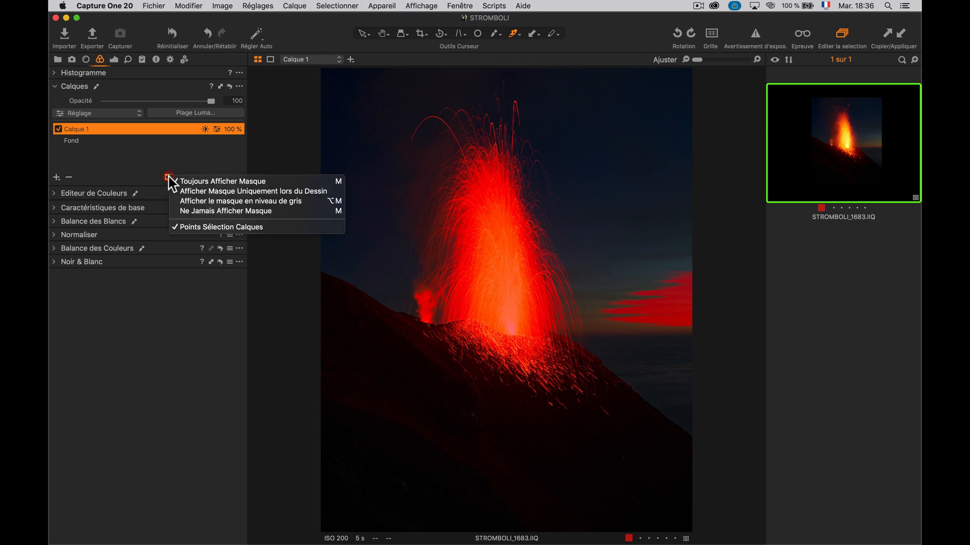
pyautogui.click(191, 191)
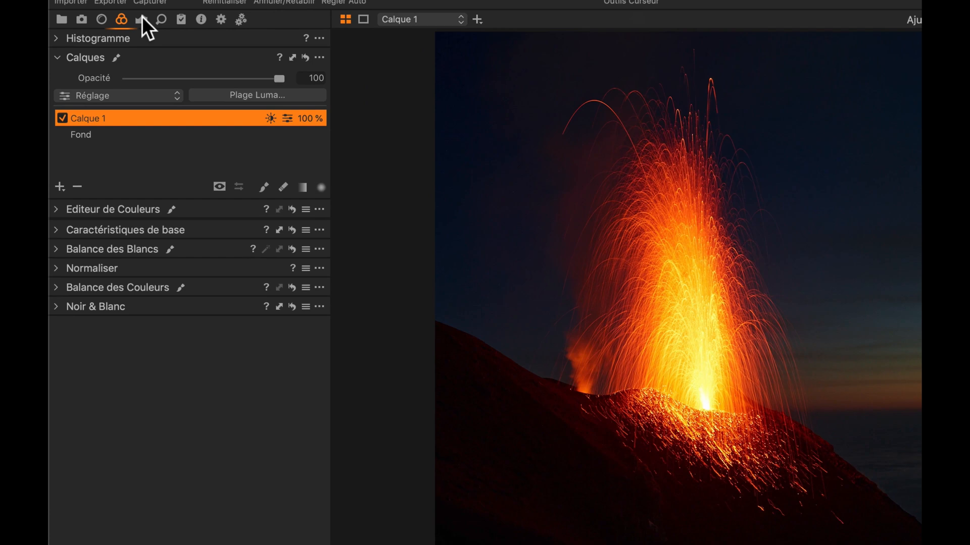
pyautogui.click(141, 18)
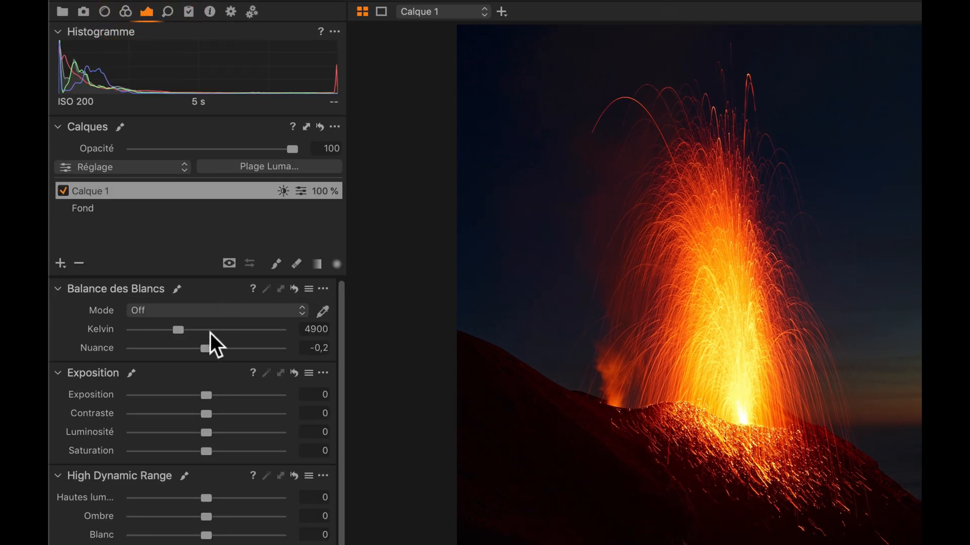
pyautogui.moveTo(206, 396)
pyautogui.mouseDown()
pyautogui.moveTo(162, 396)
pyautogui.moveTo(195, 397)
pyautogui.mouseUp()
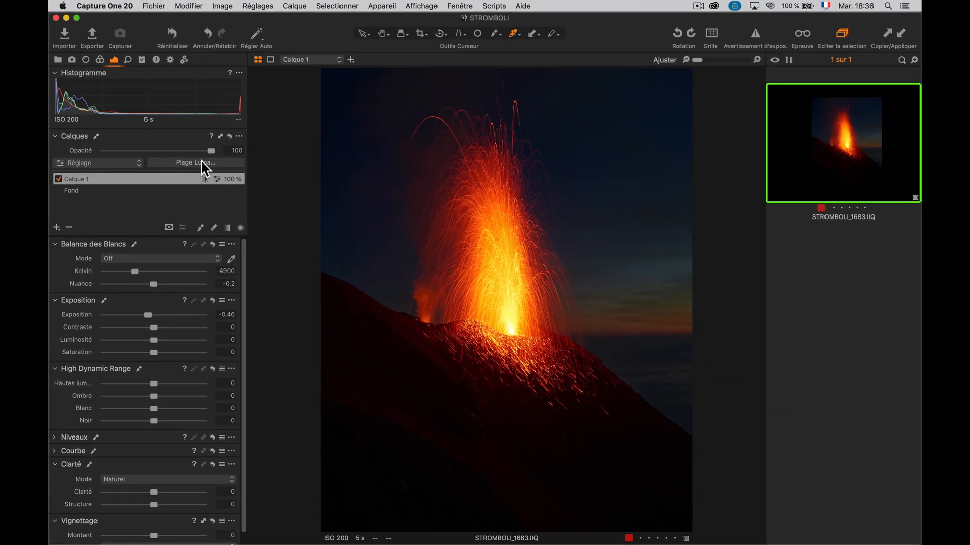
# Step: Soften the layer's luma mask by setting the lower range to 78 and its transition to 60, and apply it
pyautogui.click(201, 161)
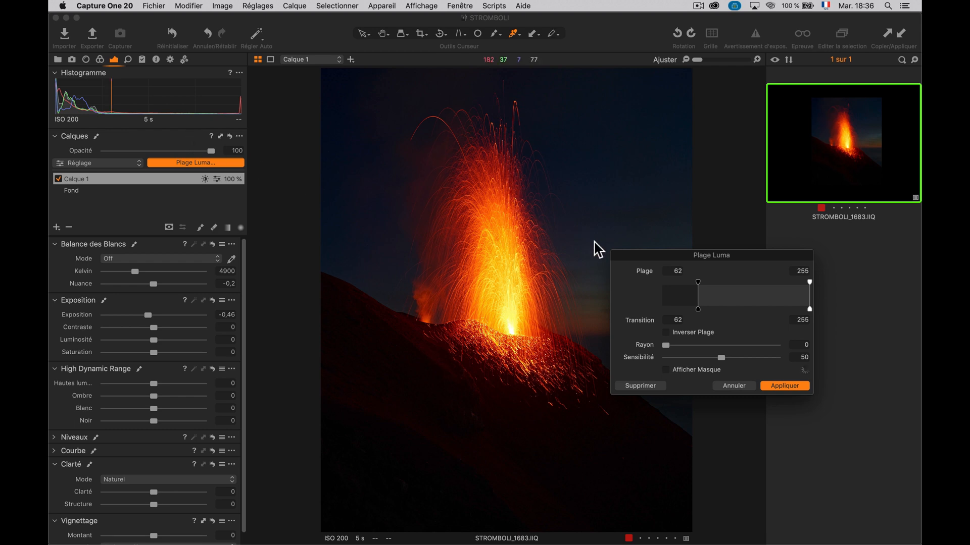
pyautogui.moveTo(700, 314); pyautogui.dragTo(695, 327)
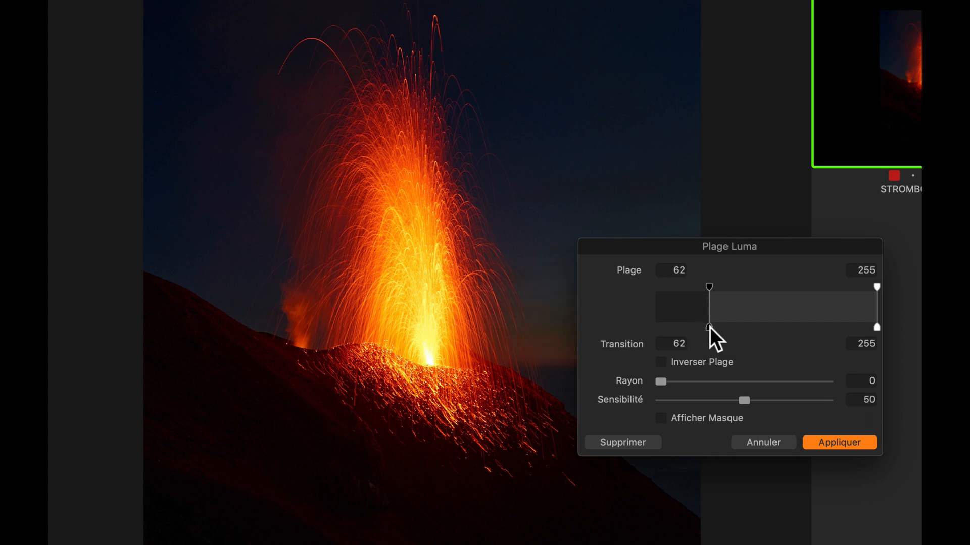
pyautogui.click(709, 327)
pyautogui.click(660, 419)
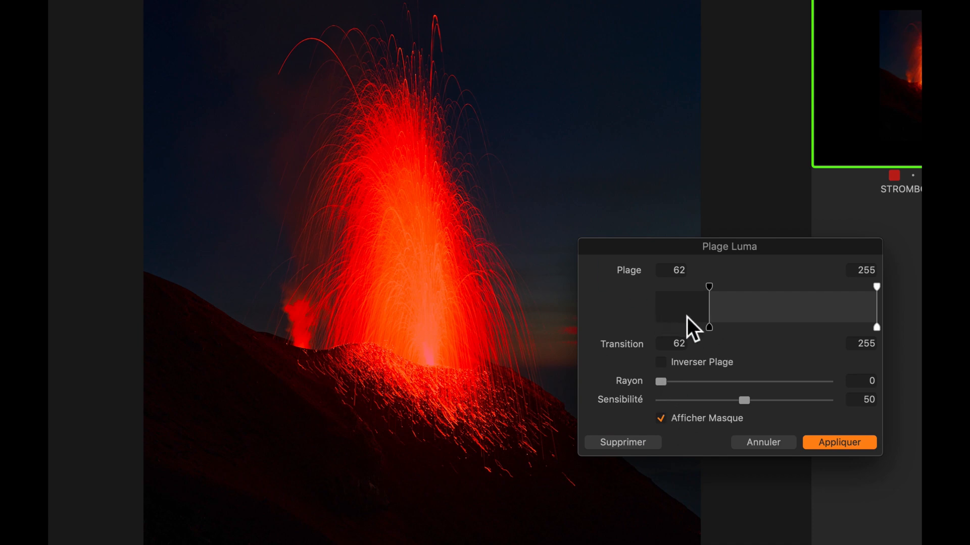
pyautogui.moveTo(709, 328); pyautogui.dragTo(694, 327)
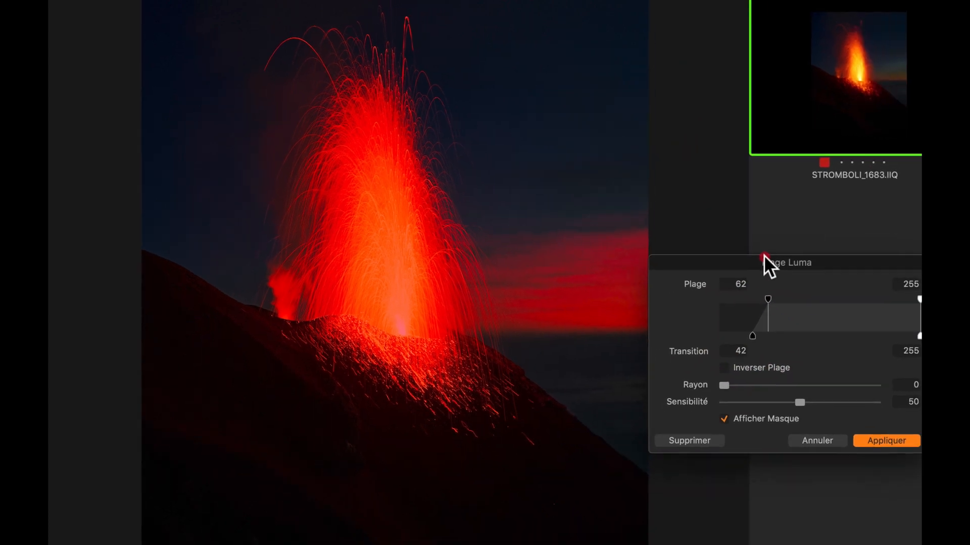
pyautogui.moveTo(763, 255); pyautogui.dragTo(781, 255)
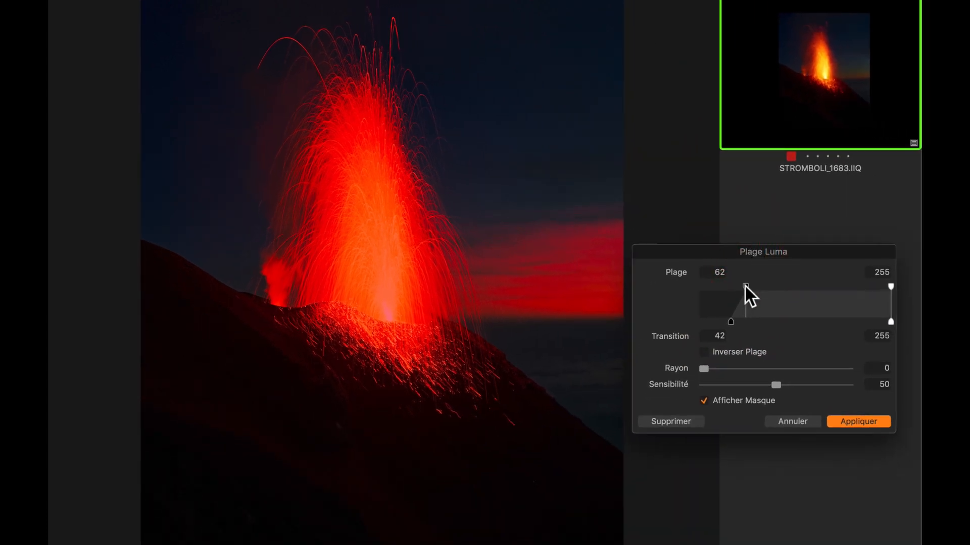
pyautogui.moveTo(746, 285); pyautogui.dragTo(757, 287)
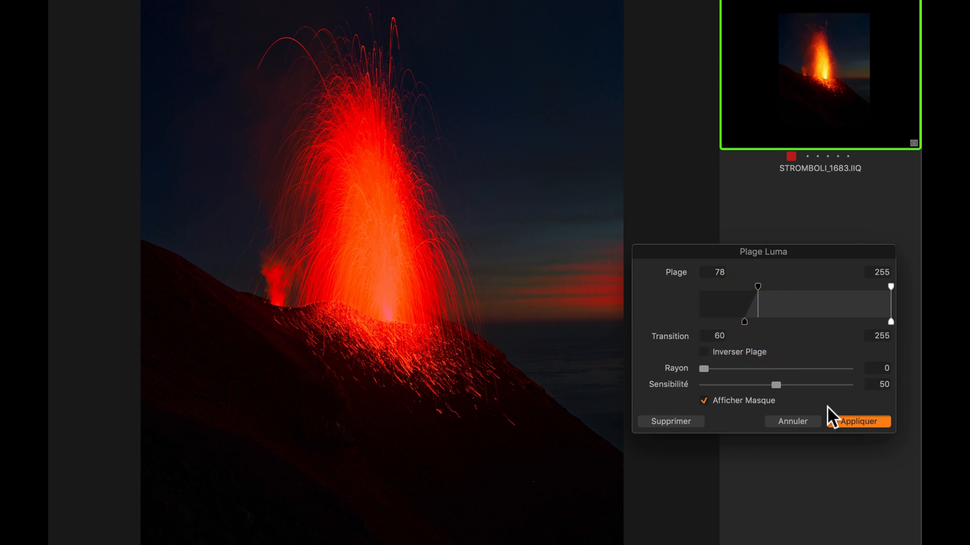
pyautogui.click(834, 420)
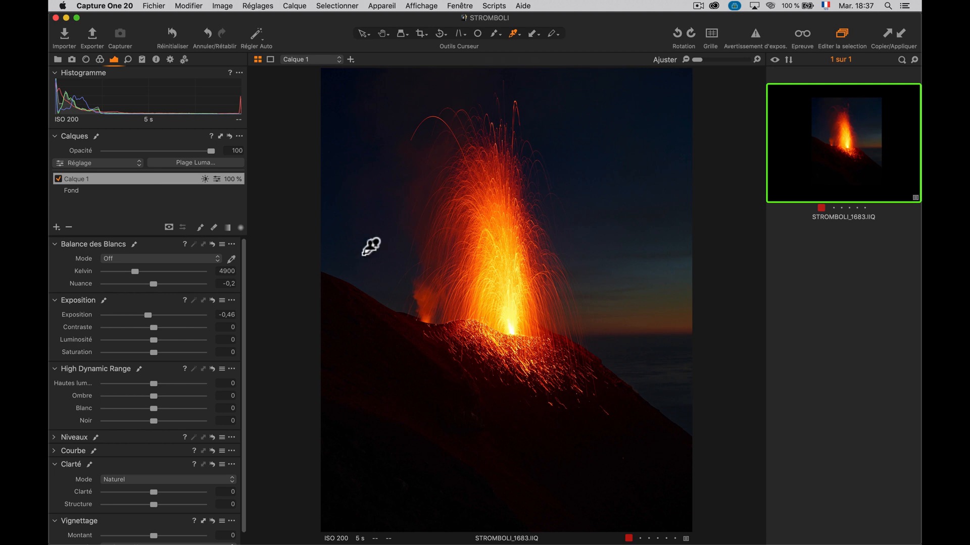
# Step: View the eruption at 100% and set the layer's High Dynamic Range highlights to 25
pyautogui.click(484, 227)
pyautogui.moveTo(500, 332); pyautogui.dragTo(470, 197)
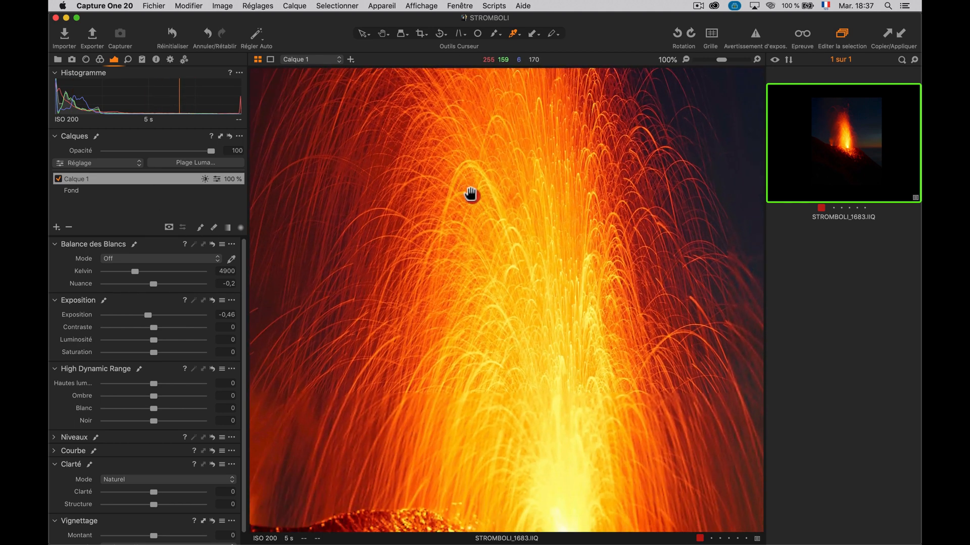
pyautogui.moveTo(470, 288); pyautogui.dragTo(467, 191)
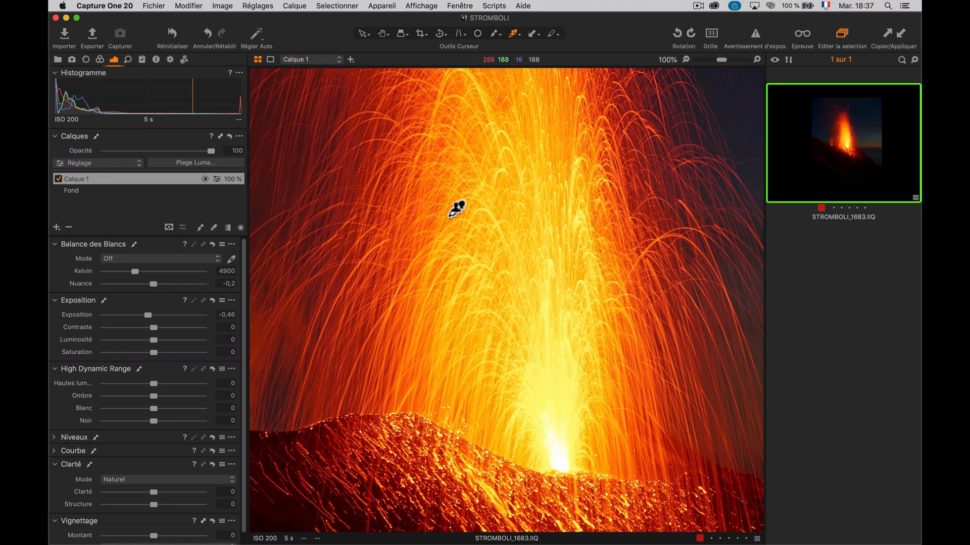
pyautogui.moveTo(155, 388); pyautogui.dragTo(166, 389)
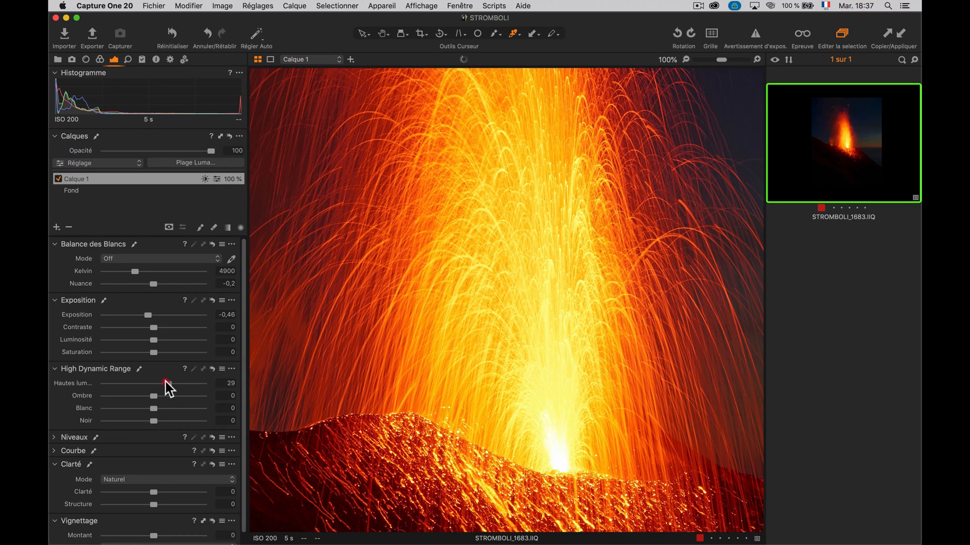
pyautogui.moveTo(167, 390); pyautogui.dragTo(168, 389)
# Step: Set the layer's white balance temperature to 8096 K and check the lava trails and surrounding smoke at 100%
pyautogui.moveTo(135, 272); pyautogui.dragTo(158, 272)
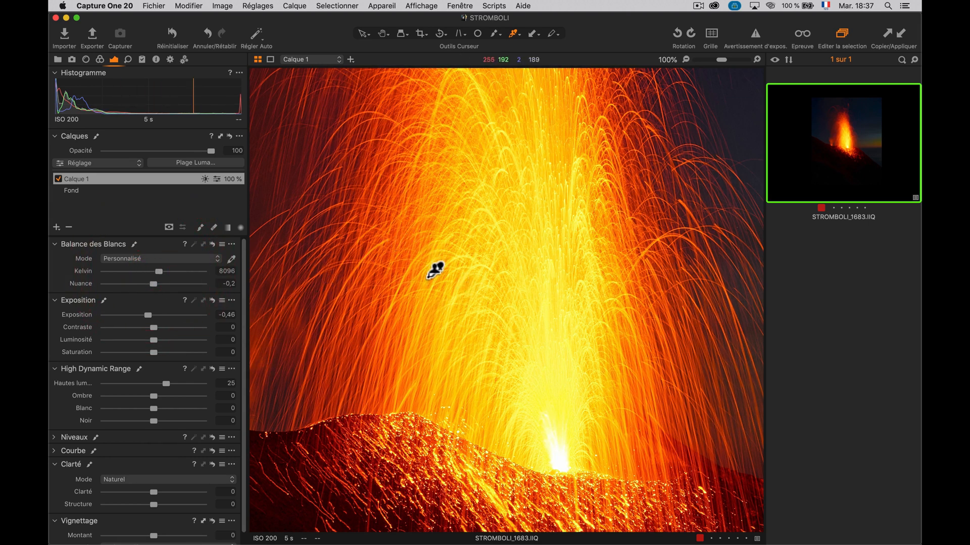
pyautogui.press('space')
pyautogui.moveTo(417, 311); pyautogui.dragTo(542, 280)
pyautogui.moveTo(485, 245); pyautogui.dragTo(466, 375)
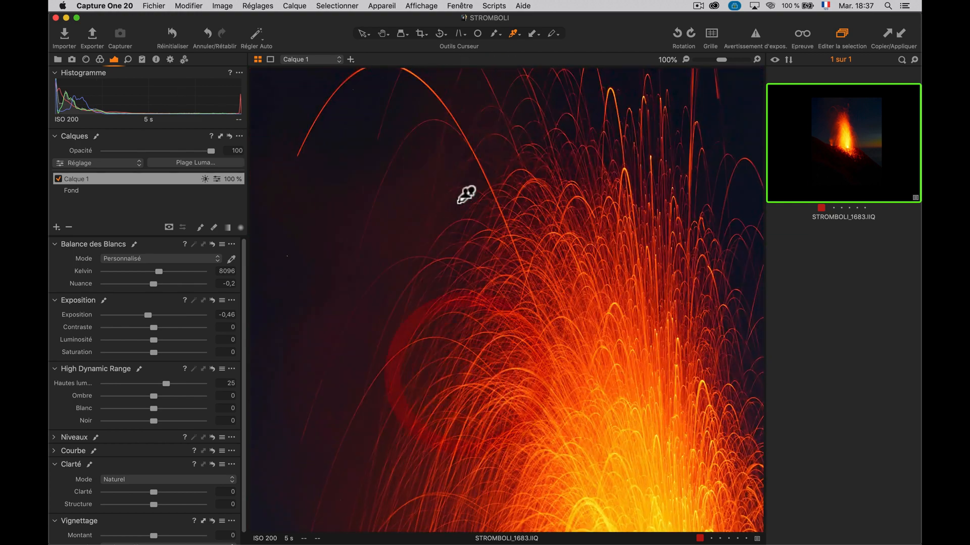
pyautogui.press('space')
pyautogui.moveTo(392, 376); pyautogui.dragTo(426, 206)
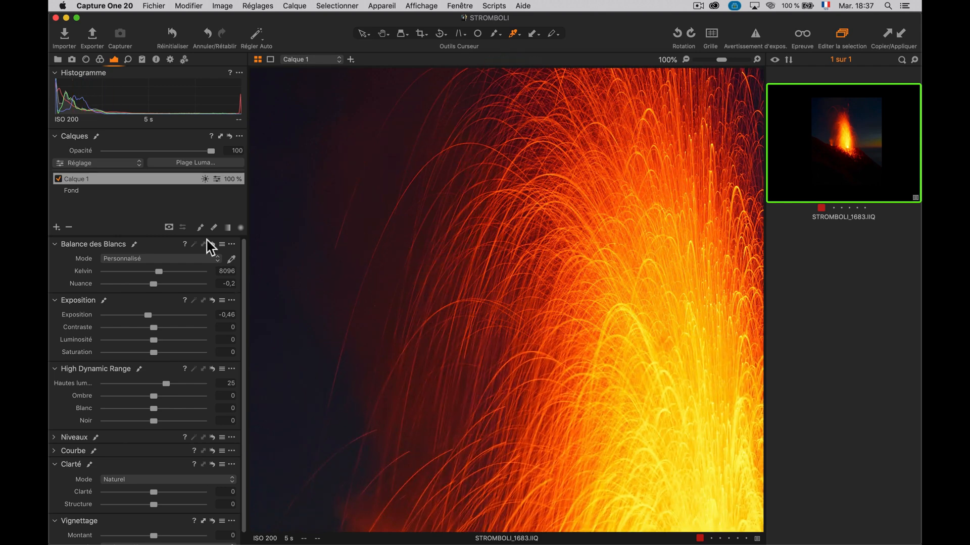
pyautogui.click(128, 60)
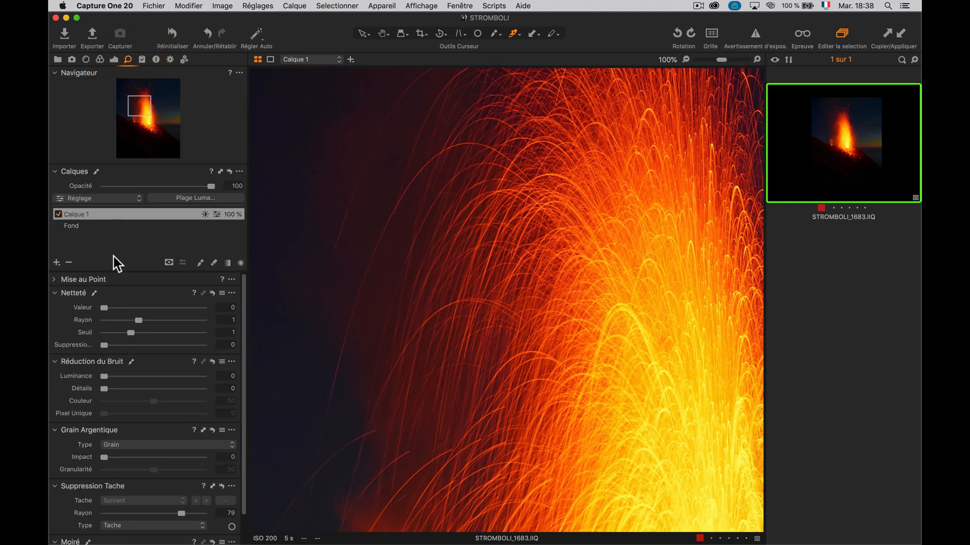
pyautogui.moveTo(114, 309); pyautogui.dragTo(151, 326)
pyautogui.click(142, 320)
pyautogui.click(113, 59)
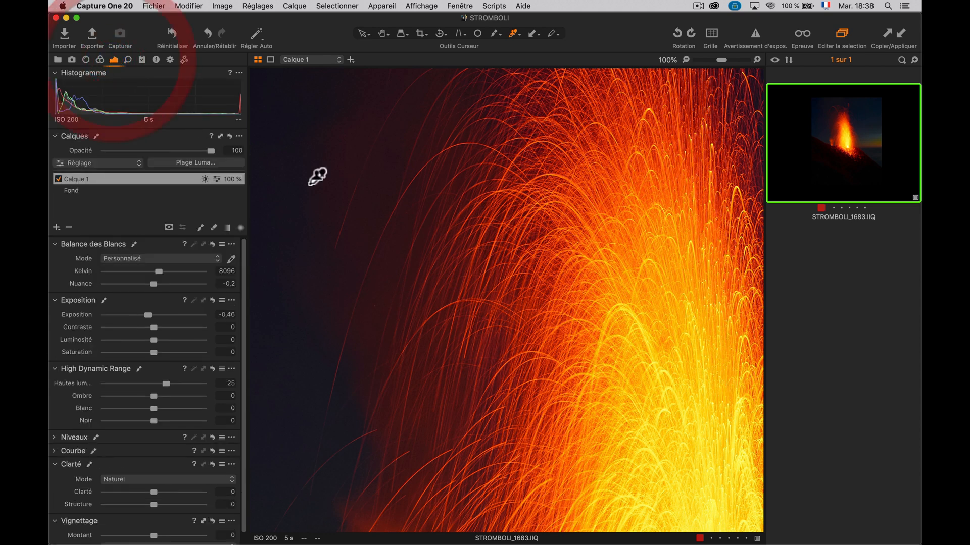
# Step: Fit the whole eruption photo in view and slightly raise the layer's Clarity in Natural mode
pyautogui.doubleClick(483, 269)
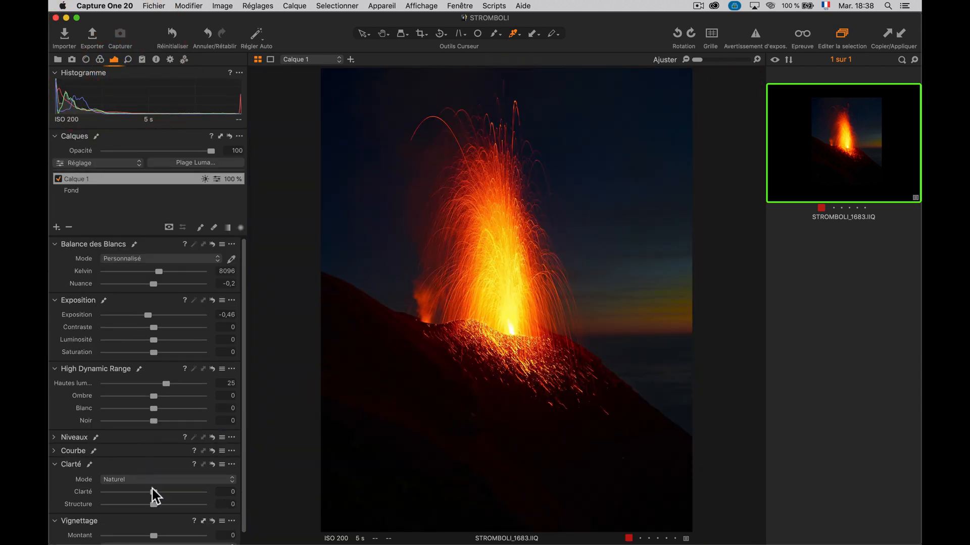
pyautogui.moveTo(152, 491); pyautogui.dragTo(160, 492)
# Step: Sample the orange of the lava column as the skin tone reference in the Color Editor
pyautogui.click(100, 59)
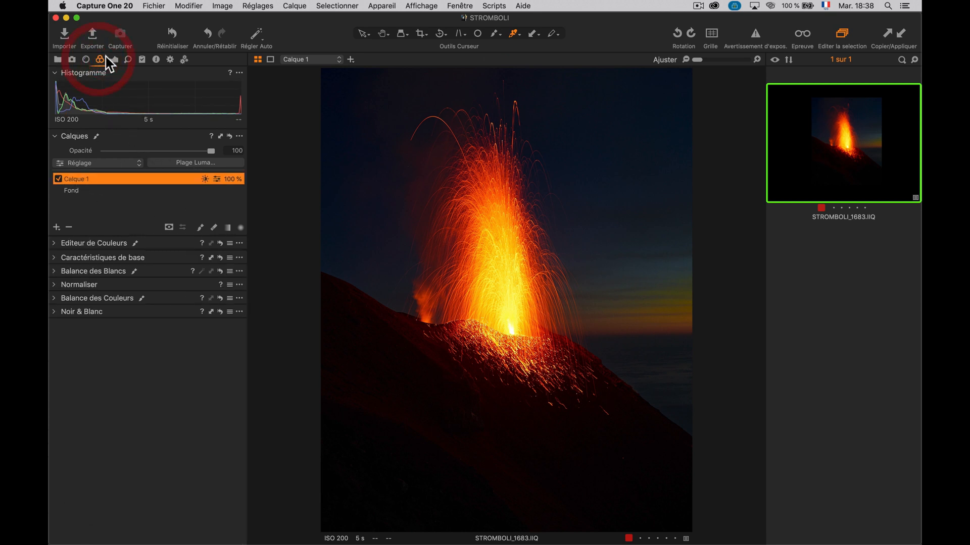
pyautogui.click(54, 244)
pyautogui.click(240, 200)
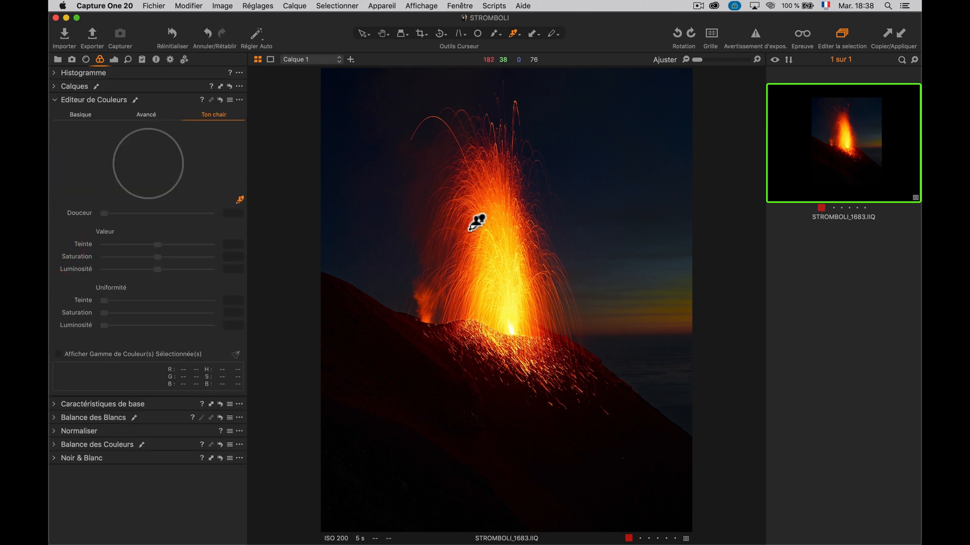
pyautogui.click(488, 223)
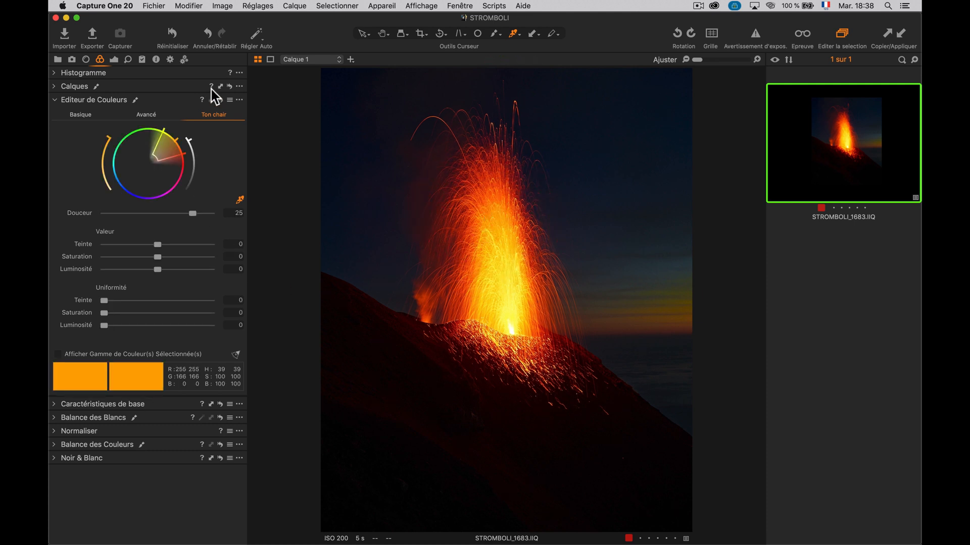
# Step: Even out the lava colours with uniformity values of 76.6 for hue, 53.2 for saturation and 30.2 for lightness
pyautogui.moveTo(104, 301); pyautogui.dragTo(185, 302)
pyautogui.moveTo(104, 313); pyautogui.dragTo(135, 313)
pyautogui.moveTo(104, 325); pyautogui.dragTo(134, 327)
pyautogui.moveTo(138, 314); pyautogui.dragTo(160, 314)
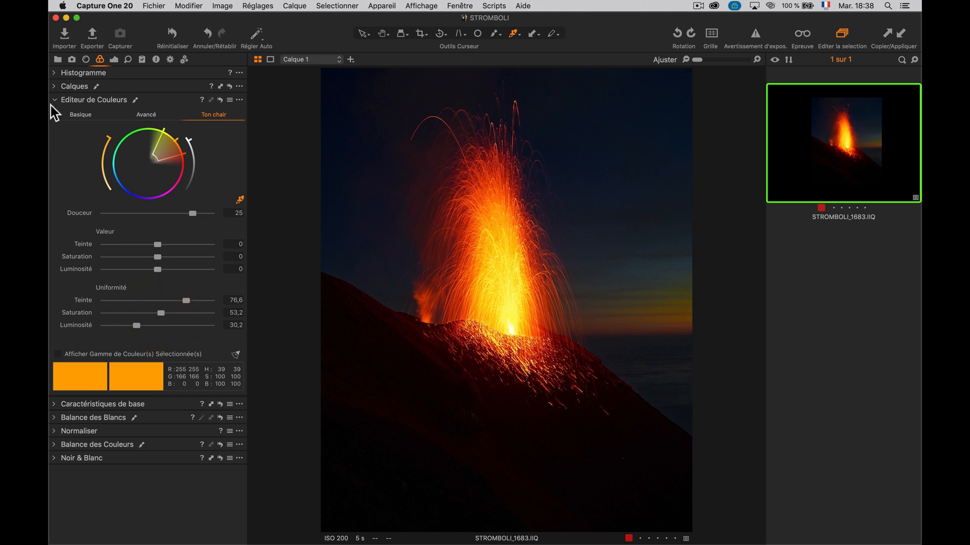
# Step: Compare the photo with and without the lava layer by toggling its visibility several times
pyautogui.click(55, 87)
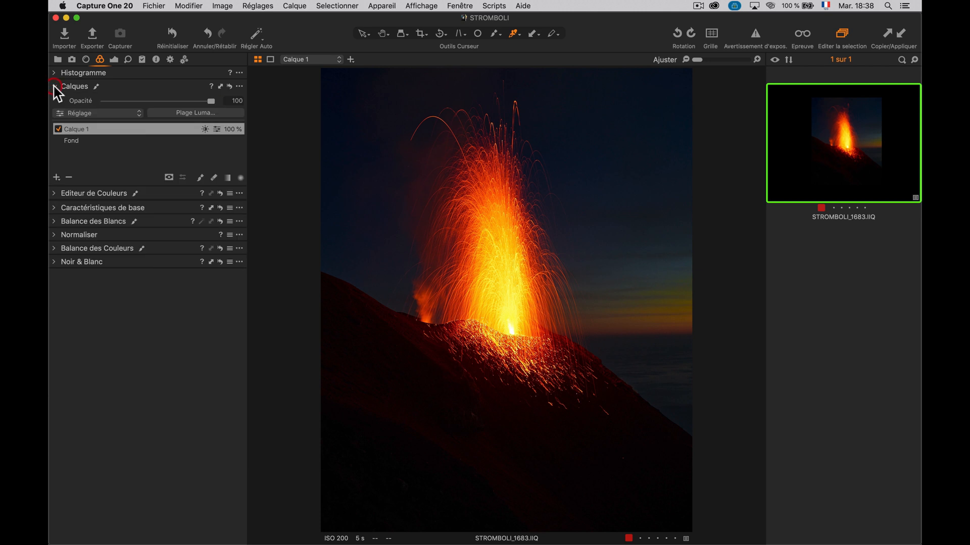
pyautogui.click(57, 129)
pyautogui.click(58, 129)
pyautogui.click(58, 129)
pyautogui.click(59, 129)
pyautogui.click(58, 130)
pyautogui.click(58, 130)
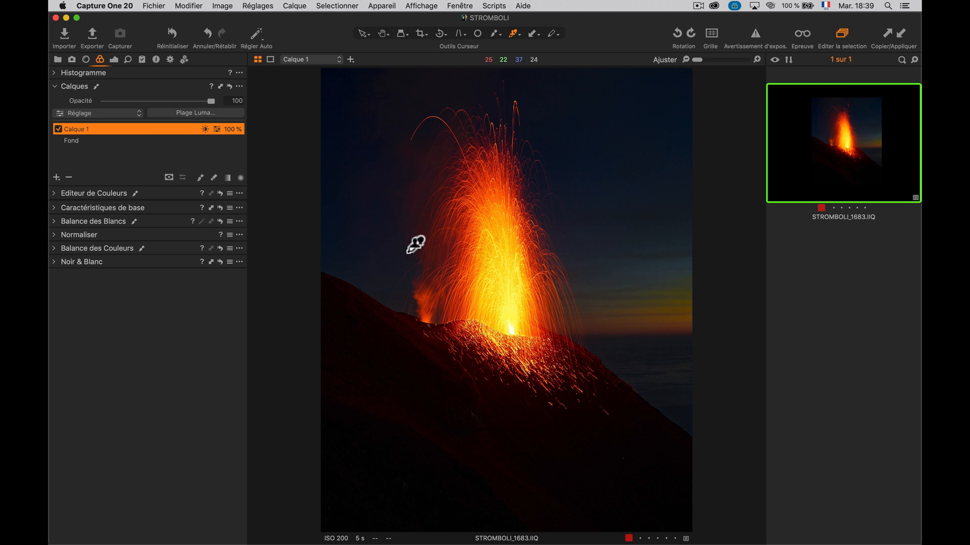
# Step: Display the lava layer's mask permanently and erase it from the sunset glow at the horizon and the smoke beside the lava column
pyautogui.click(169, 177)
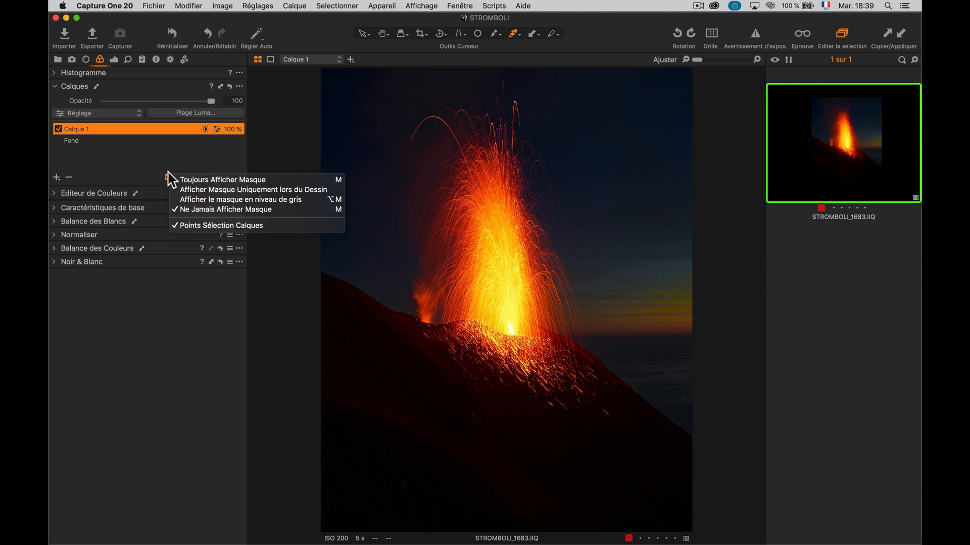
pyautogui.click(188, 190)
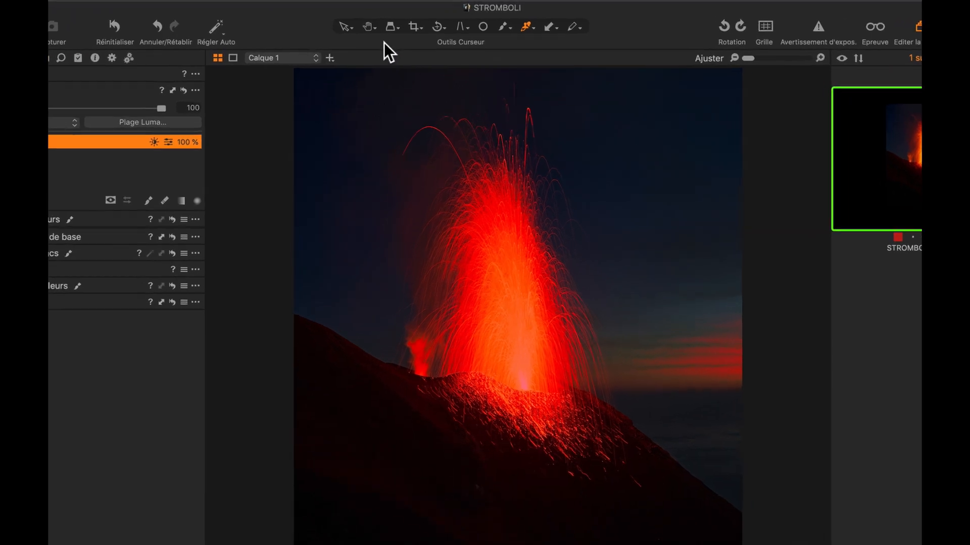
pyautogui.click(515, 15)
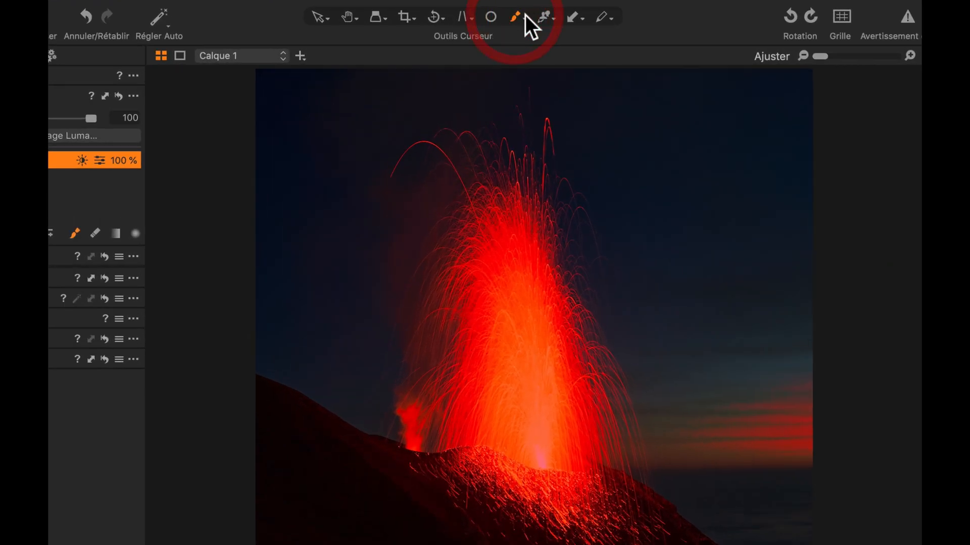
pyautogui.click(514, 15)
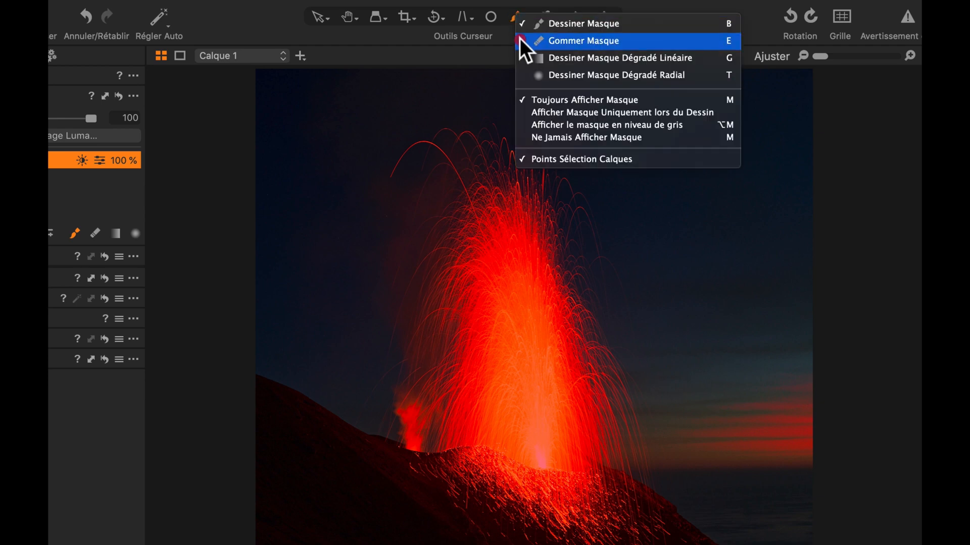
pyautogui.click(569, 42)
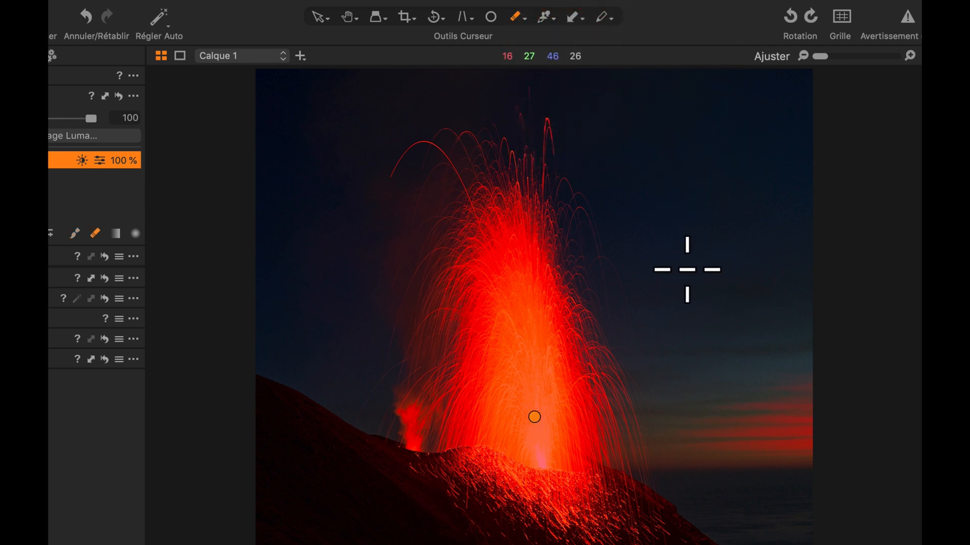
pyautogui.rightClick(690, 268)
pyautogui.moveTo(688, 270)
pyautogui.mouseDown()
pyautogui.moveTo(732, 265)
pyautogui.moveTo(722, 253)
pyautogui.mouseUp()
pyautogui.moveTo(783, 388)
pyautogui.mouseDown()
pyautogui.moveTo(790, 408)
pyautogui.moveTo(784, 380)
pyautogui.moveTo(762, 397)
pyautogui.moveTo(732, 385)
pyautogui.moveTo(714, 436)
pyautogui.moveTo(721, 461)
pyautogui.moveTo(775, 467)
pyautogui.moveTo(737, 473)
pyautogui.moveTo(772, 458)
pyautogui.moveTo(738, 467)
pyautogui.moveTo(755, 453)
pyautogui.moveTo(719, 437)
pyautogui.mouseUp()
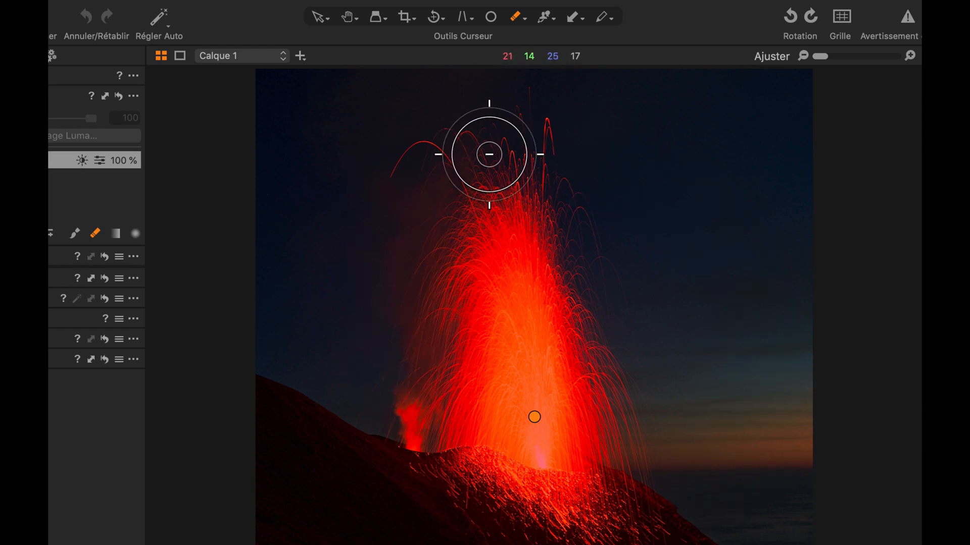
pyautogui.moveTo(461, 169); pyautogui.dragTo(361, 286)
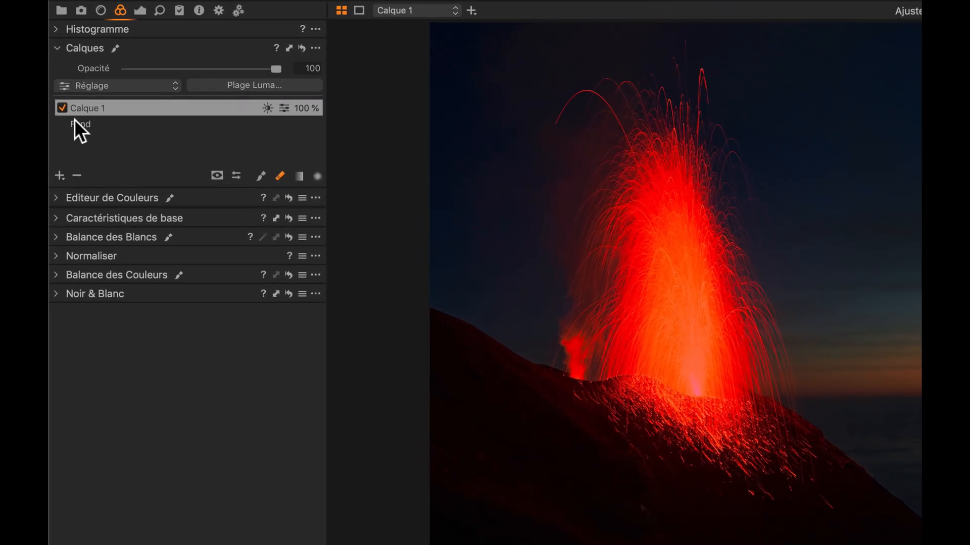
# Step: Add a second adjustment layer above the lava layer and fill its mask
pyautogui.click(77, 123)
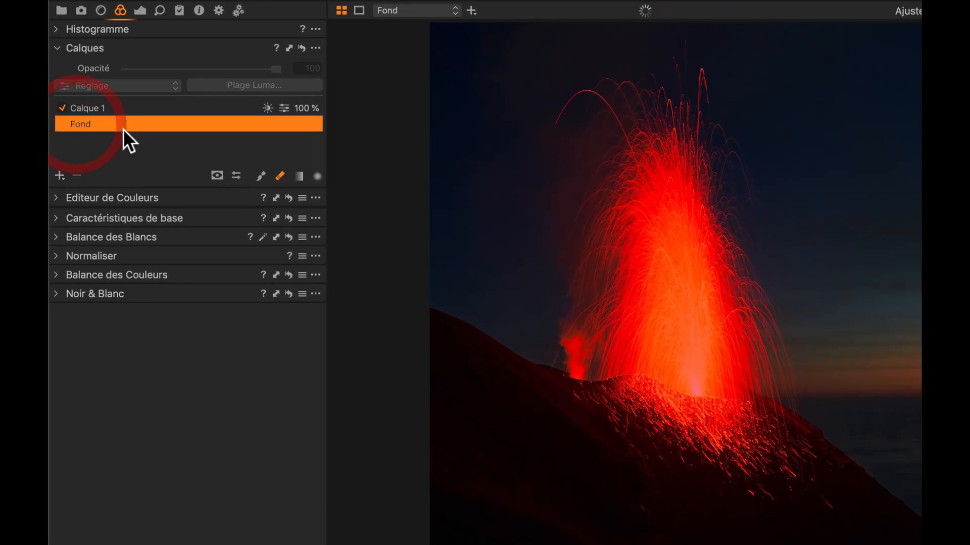
pyautogui.click(59, 175)
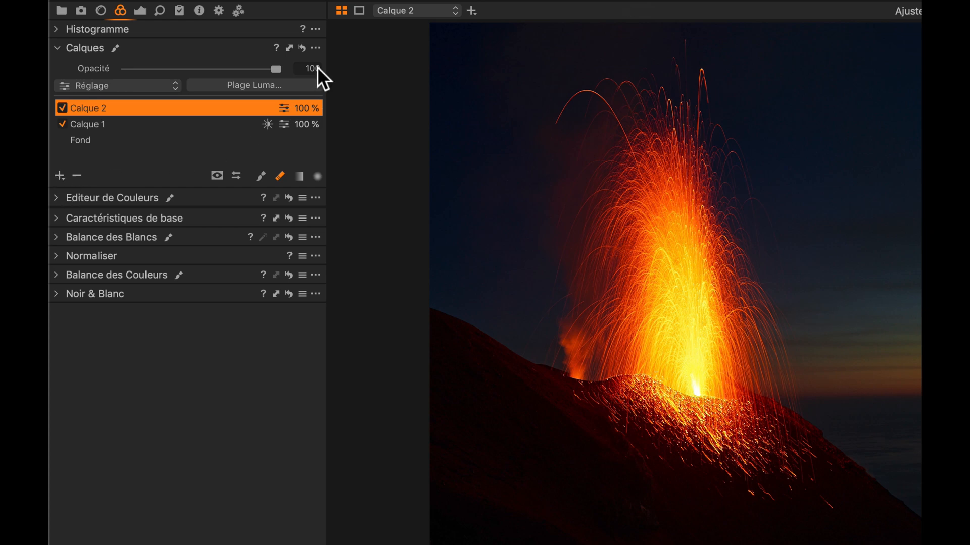
pyautogui.click(316, 47)
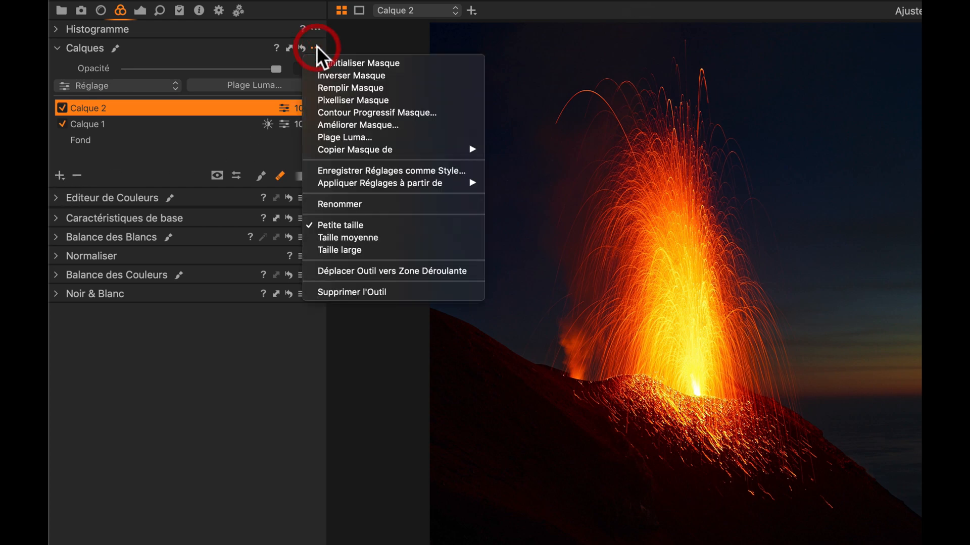
pyautogui.click(352, 89)
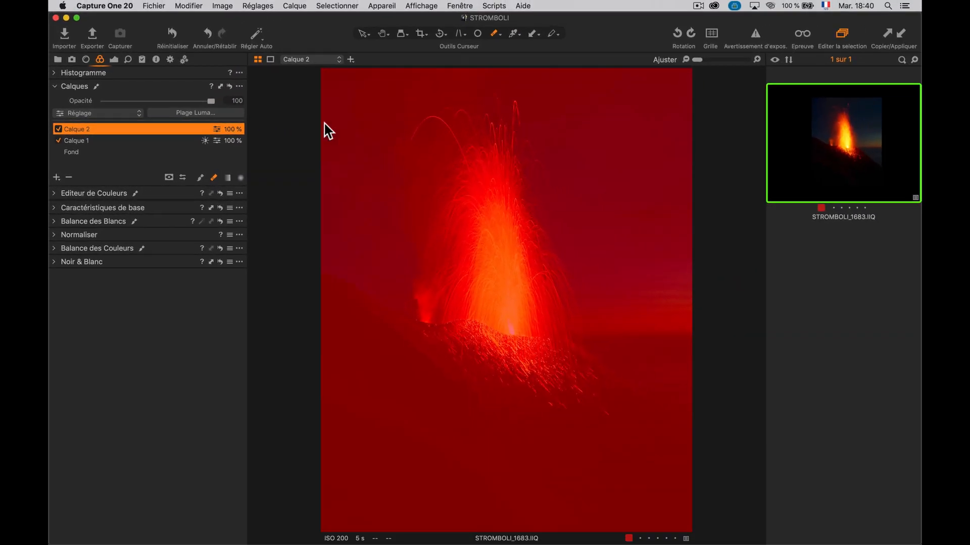
# Step: Restrict the second layer's mask to the dark slope with a luma range of 0 to 13 and an upper transition of 29, and apply it
pyautogui.click(195, 113)
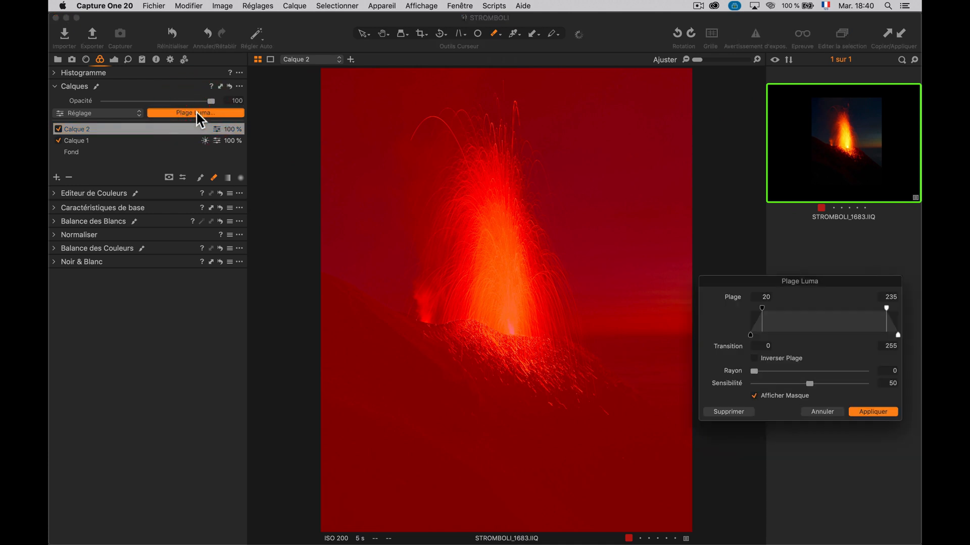
pyautogui.moveTo(735, 285); pyautogui.dragTo(637, 233)
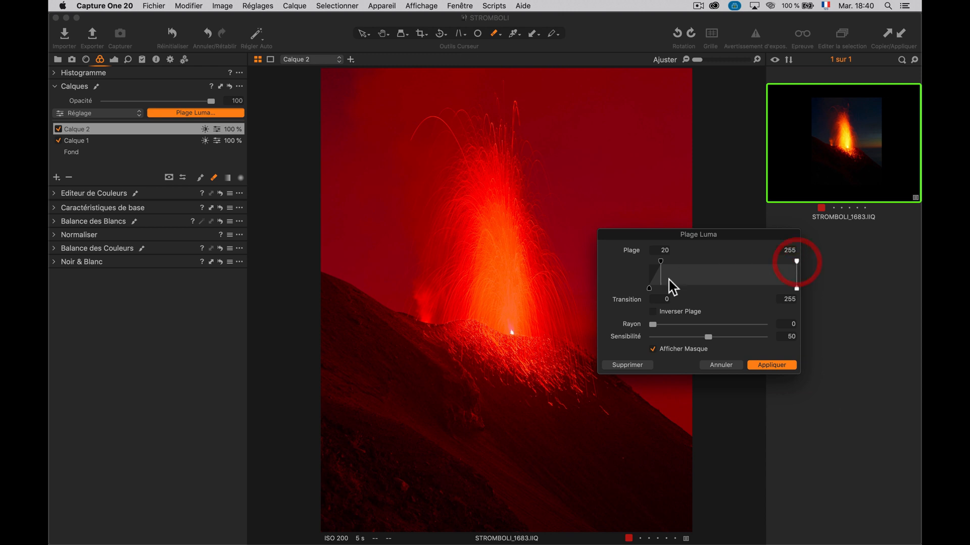
pyautogui.moveTo(662, 270); pyautogui.dragTo(623, 256)
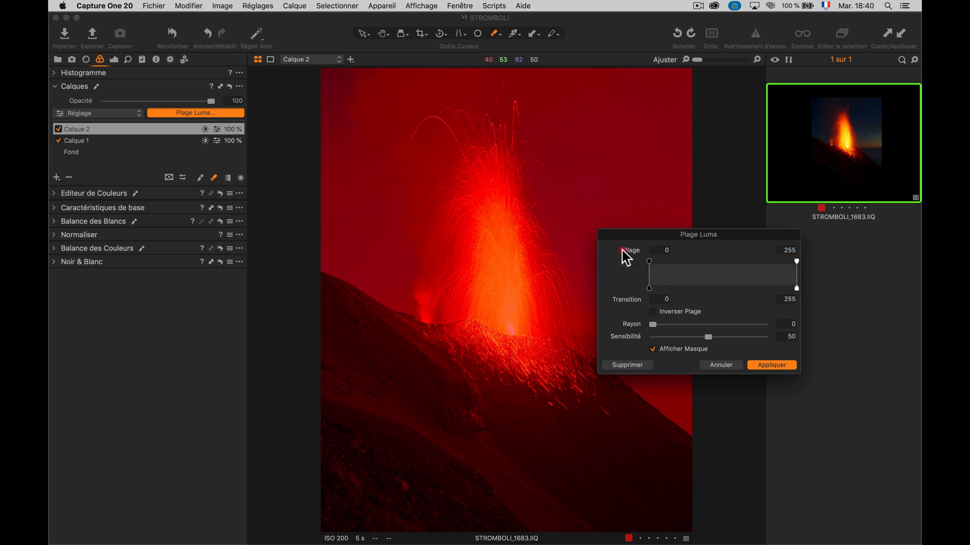
pyautogui.moveTo(797, 262); pyautogui.dragTo(770, 283)
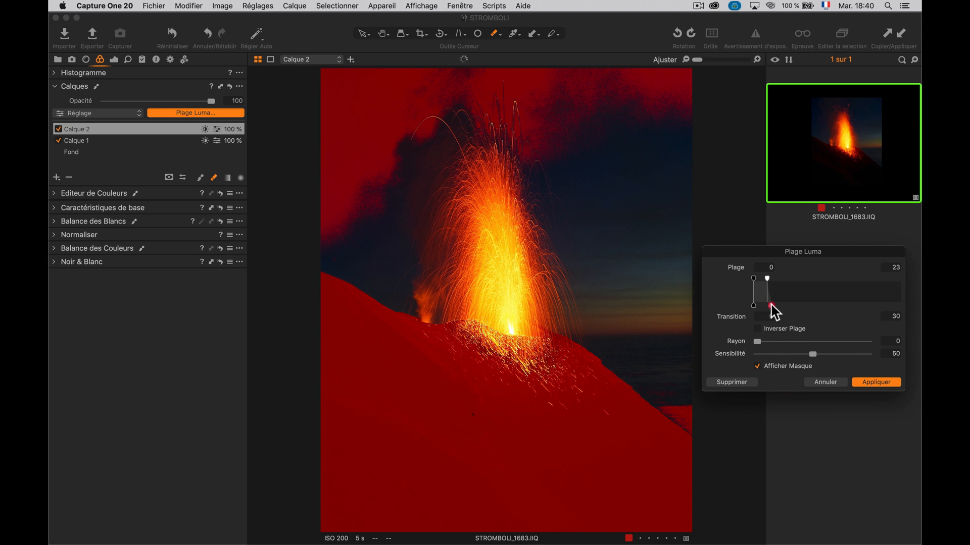
pyautogui.moveTo(778, 305); pyautogui.dragTo(766, 306)
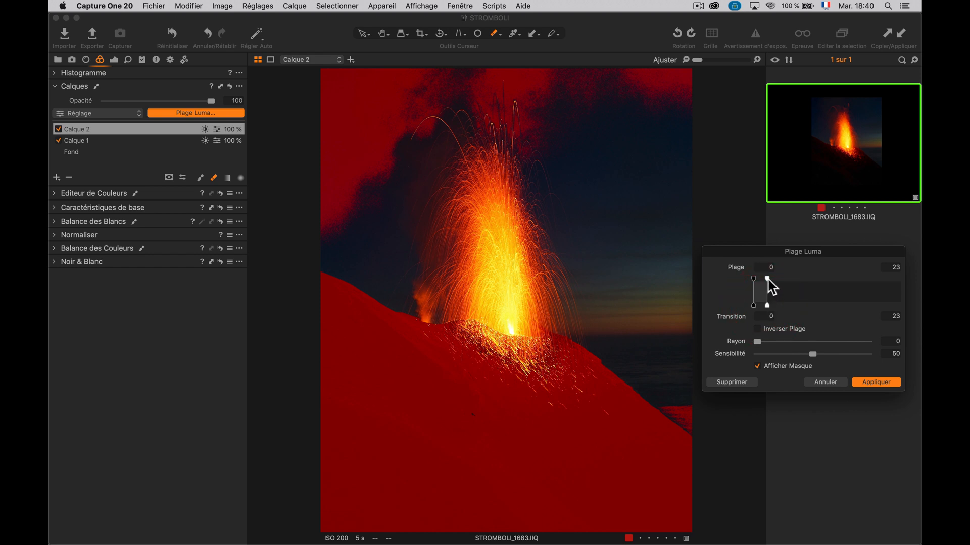
pyautogui.moveTo(764, 279); pyautogui.dragTo(782, 304)
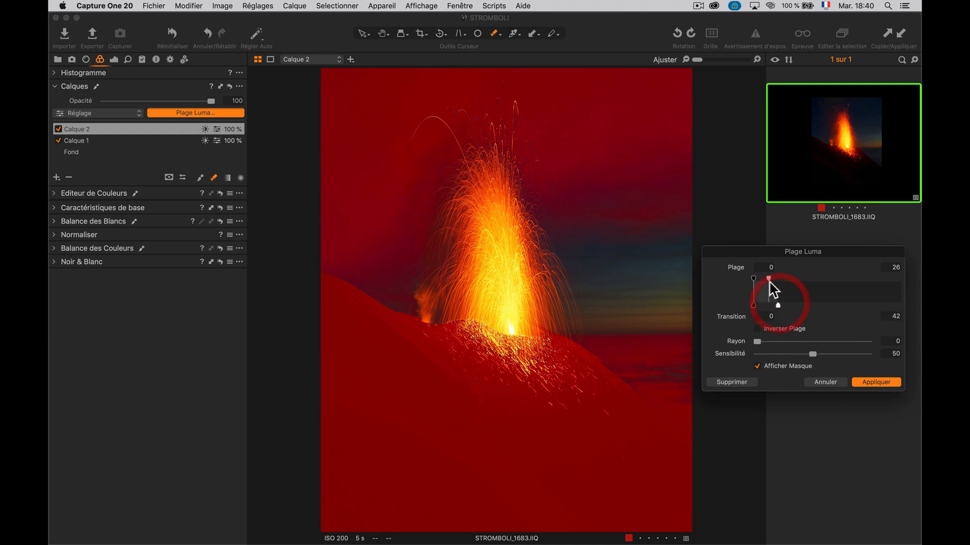
pyautogui.moveTo(764, 278); pyautogui.dragTo(760, 278)
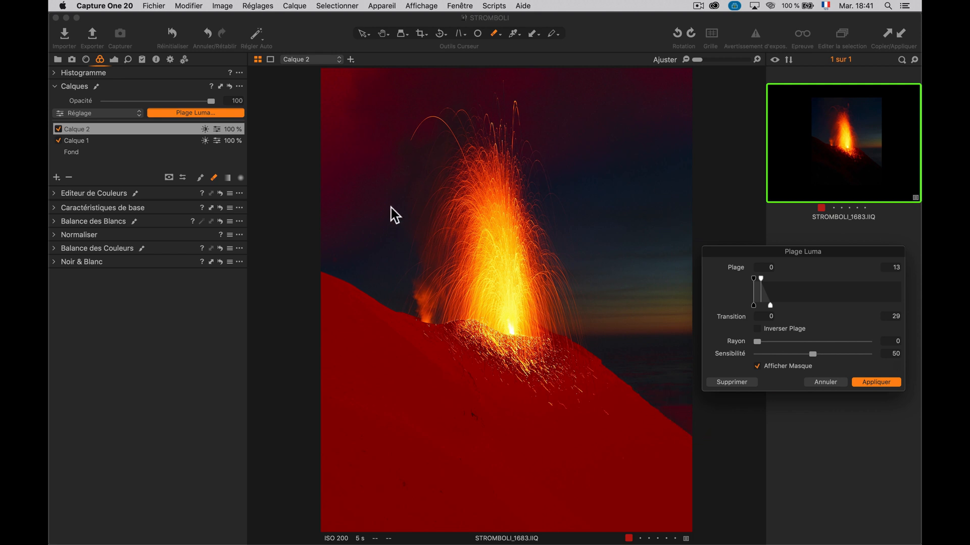
pyautogui.click(876, 384)
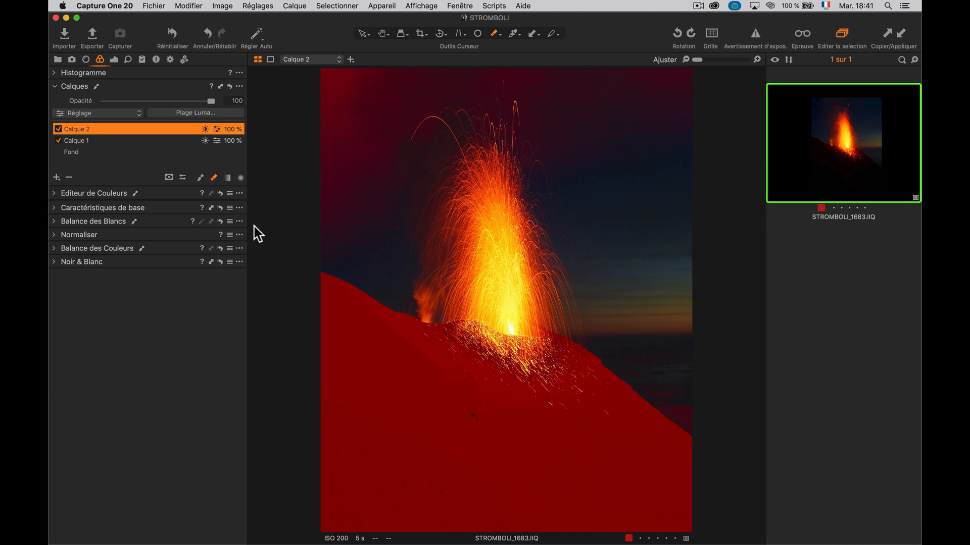
# Step: Erase the leftover mask from the sky and, at 100% with a smaller eraser, from the sea beside the ridge
pyautogui.moveTo(364, 225)
pyautogui.mouseDown()
pyautogui.moveTo(327, 210)
pyautogui.moveTo(373, 190)
pyautogui.moveTo(423, 187)
pyautogui.moveTo(389, 152)
pyautogui.moveTo(701, 174)
pyautogui.moveTo(675, 212)
pyautogui.mouseUp()
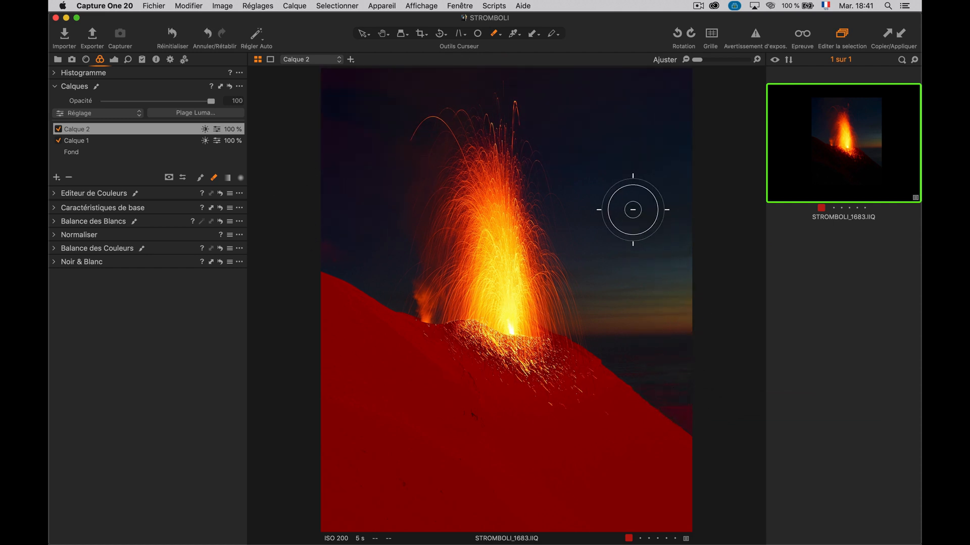
pyautogui.click(677, 407)
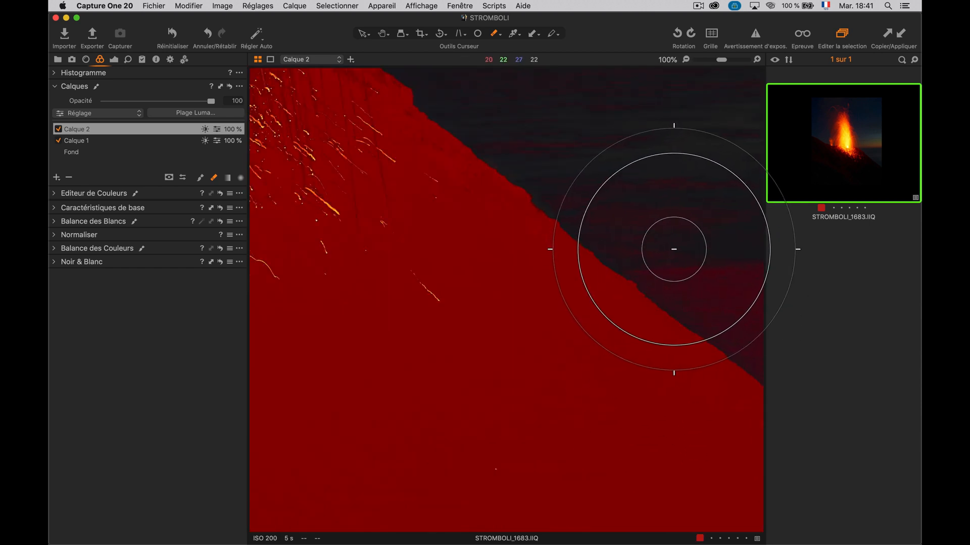
pyautogui.rightClick(672, 251)
pyautogui.moveTo(671, 252)
pyautogui.mouseDown()
pyautogui.moveTo(651, 251)
pyautogui.moveTo(697, 263)
pyautogui.mouseUp()
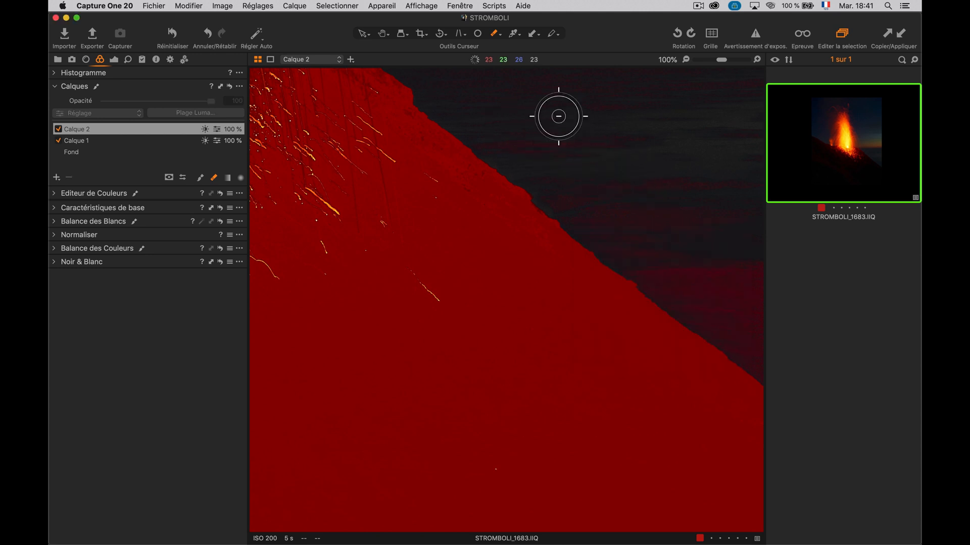
pyautogui.moveTo(720, 168)
pyautogui.mouseDown()
pyautogui.moveTo(718, 150)
pyautogui.moveTo(654, 207)
pyautogui.moveTo(580, 194)
pyautogui.moveTo(479, 132)
pyautogui.moveTo(792, 385)
pyautogui.moveTo(712, 268)
pyautogui.moveTo(798, 309)
pyautogui.moveTo(740, 345)
pyautogui.mouseUp()
# Step: Repaint the mask along the ridge edge with the mask brush, and hide the mask overlay on the full image
pyautogui.press('b')
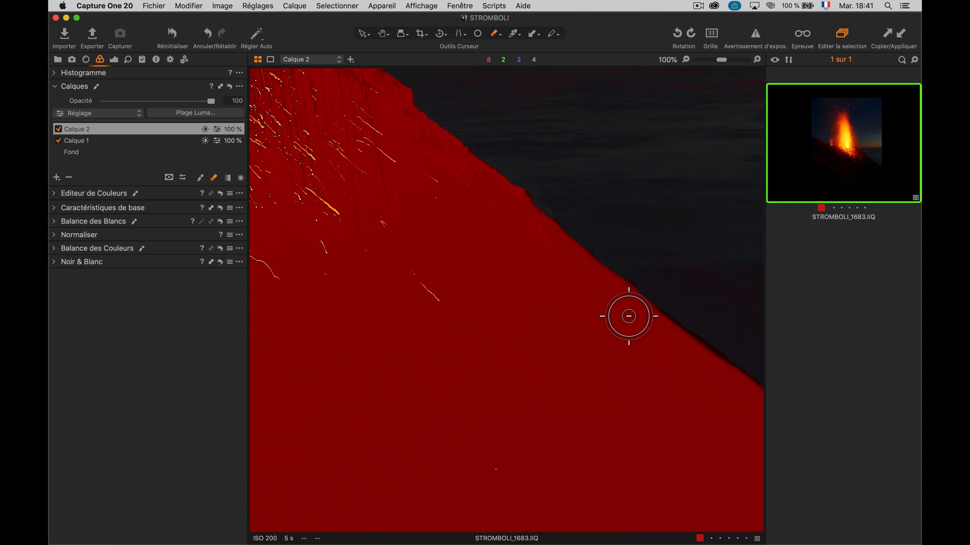
pyautogui.press('space')
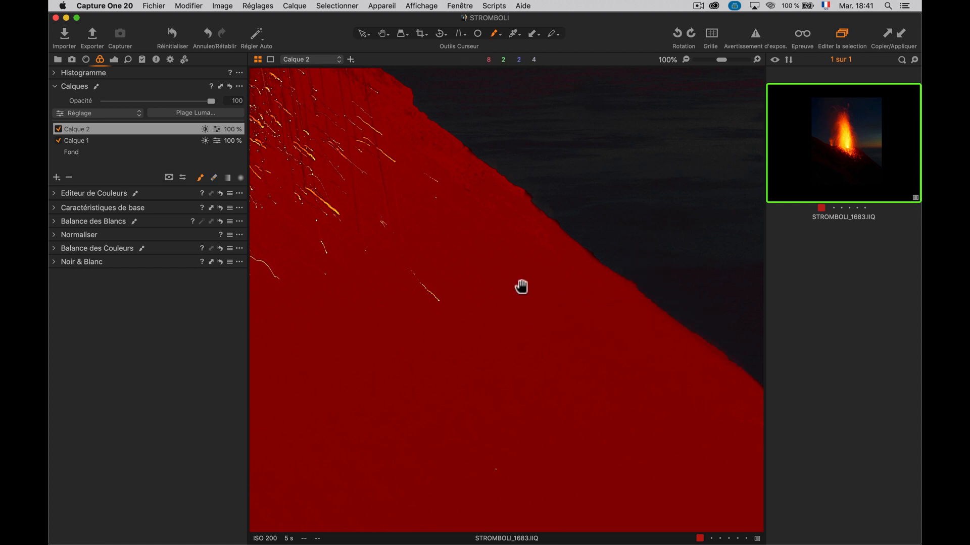
pyautogui.doubleClick(522, 288)
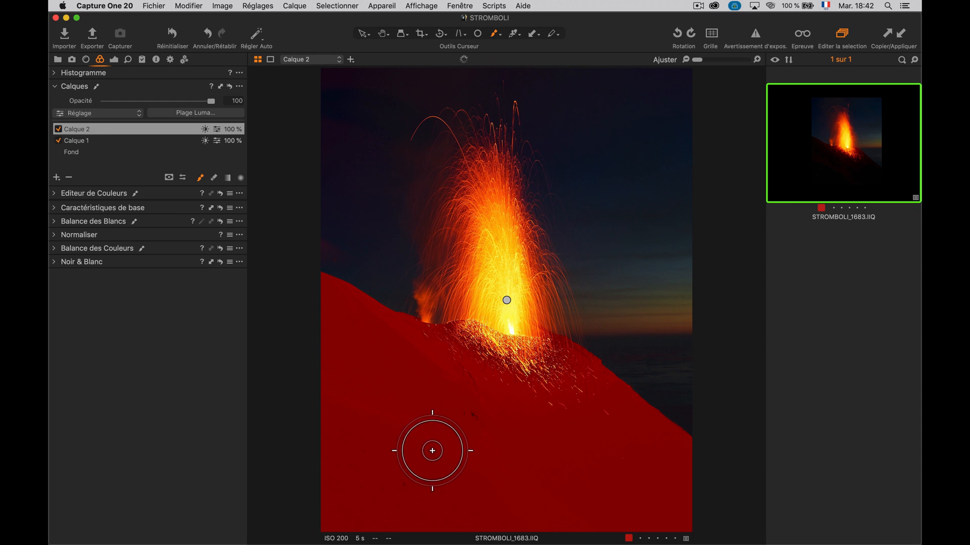
pyautogui.press('m')
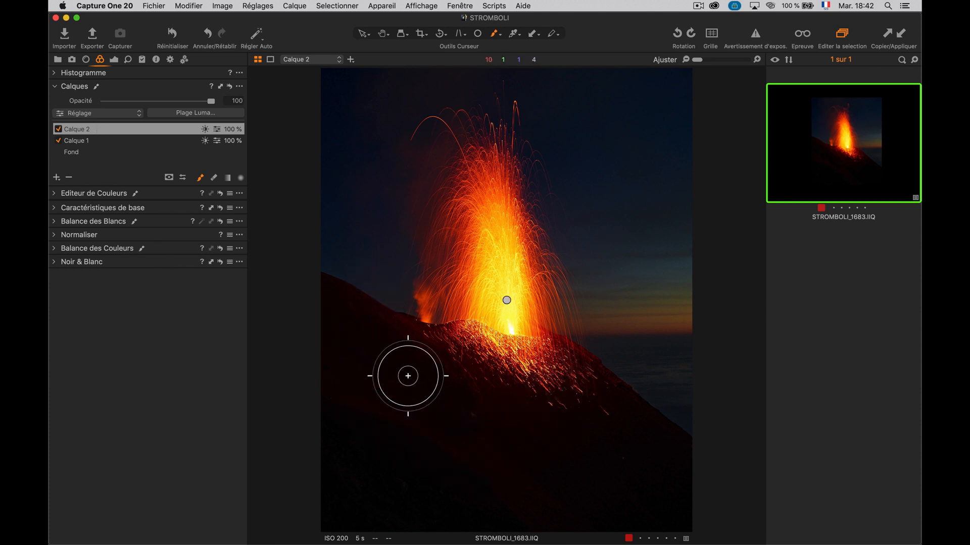
# Step: Brighten the dark slope with exposure 0.51, contrast 3, shadows 22 and black 2, and compare with the layer off and on
pyautogui.click(114, 60)
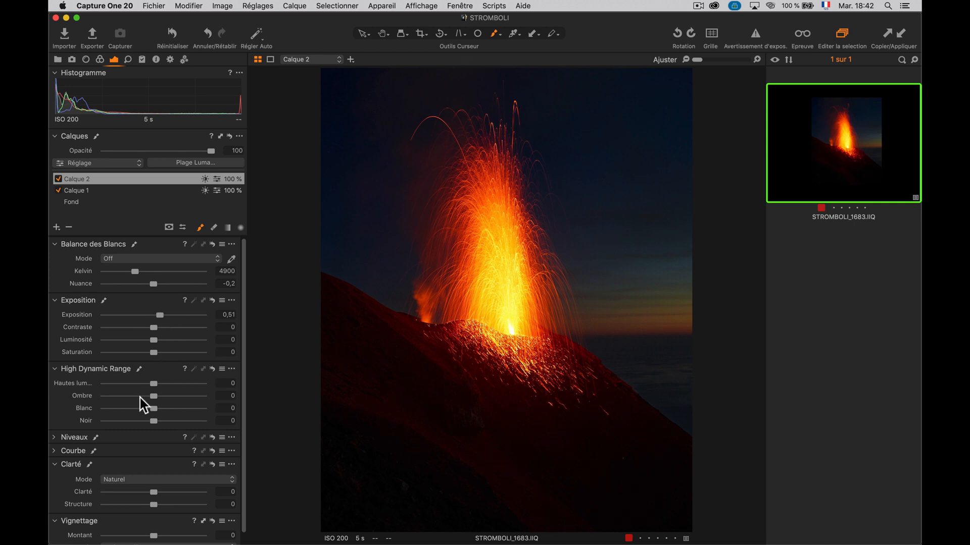
pyautogui.moveTo(155, 415)
pyautogui.mouseDown()
pyautogui.moveTo(145, 396)
pyautogui.moveTo(166, 404)
pyautogui.moveTo(156, 419)
pyautogui.mouseUp()
pyautogui.moveTo(154, 329); pyautogui.dragTo(159, 328)
pyautogui.click(58, 179)
pyautogui.click(58, 180)
pyautogui.click(57, 181)
pyautogui.click(58, 180)
pyautogui.click(58, 180)
pyautogui.click(58, 179)
# Step: Rename the dark-slope layer SOMBRE and the lava layer CLAIRE, and switch to the Hand tool
pyautogui.doubleClick(74, 180)
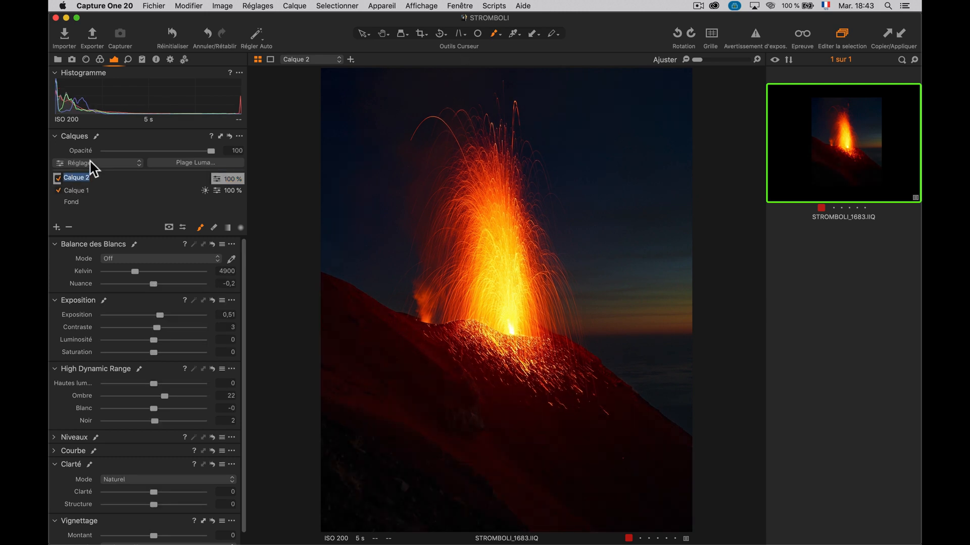
pyautogui.write('SOMBRE')
pyautogui.press('Return')
pyautogui.click(77, 191)
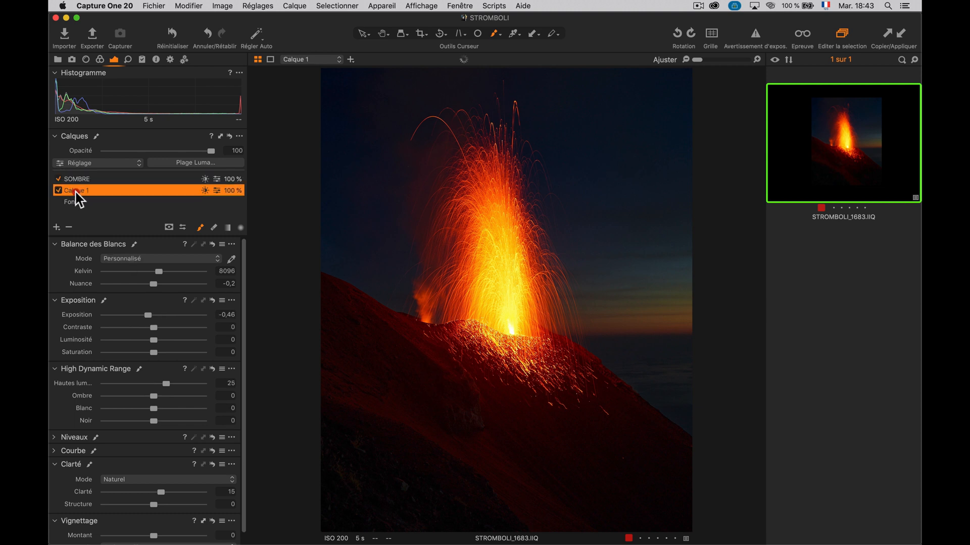
pyautogui.doubleClick(75, 190)
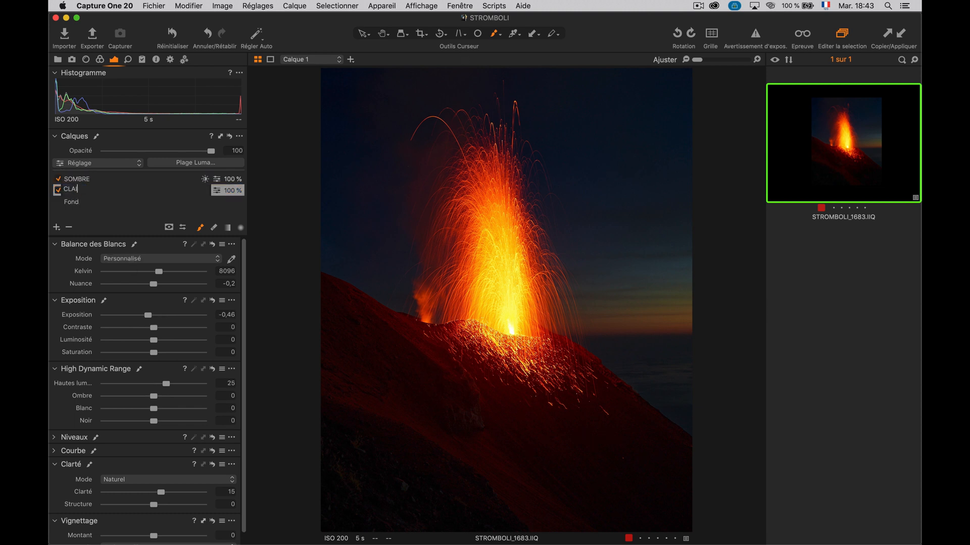
pyautogui.write('CLAIRE')
pyautogui.press('Return')
pyautogui.press('h')
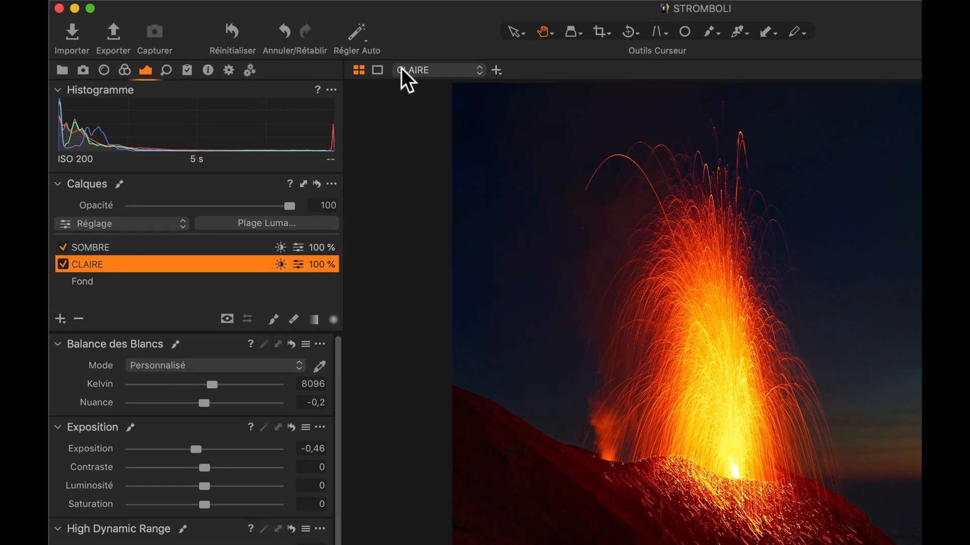
# Step: Select the Fond layer and lower its exposure to darken the whole photo slightly
pyautogui.click(291, 59)
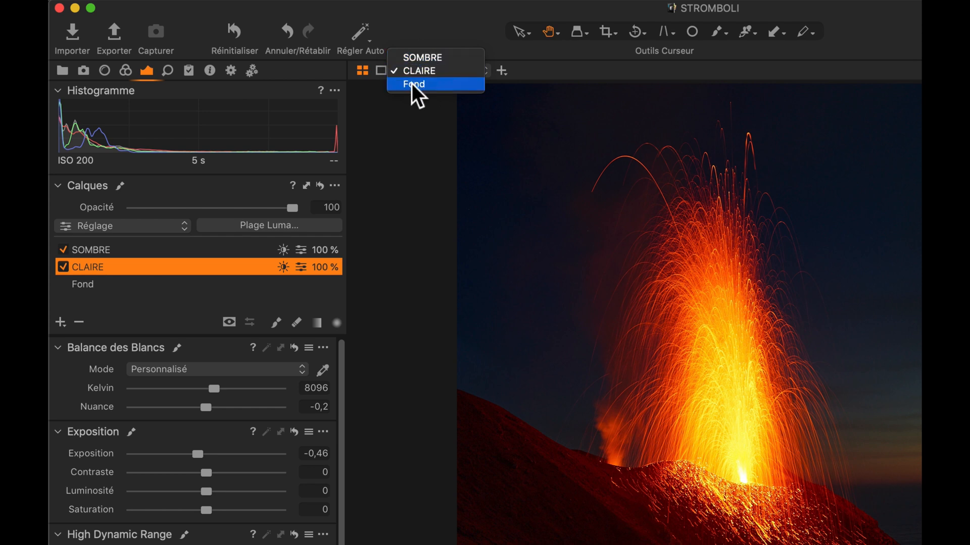
pyautogui.click(417, 96)
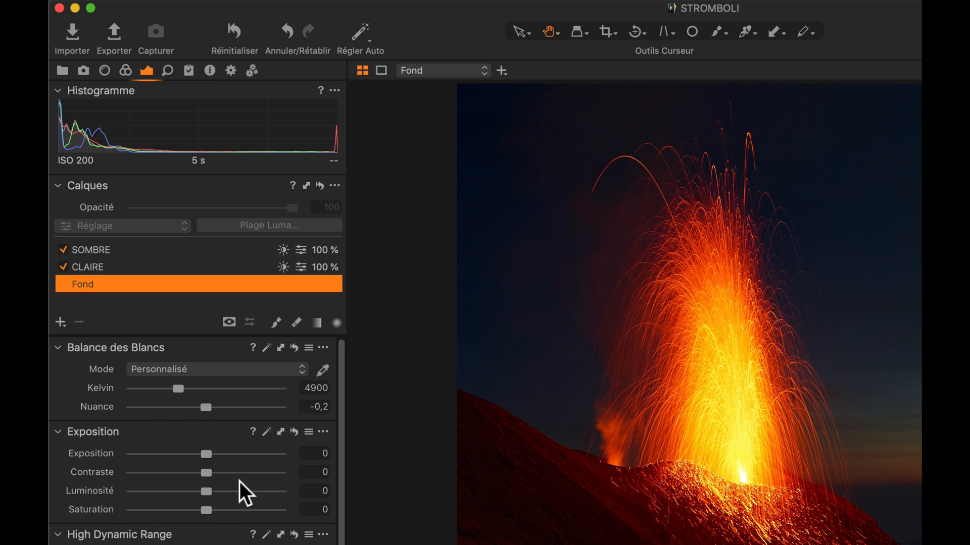
pyautogui.moveTo(206, 454); pyautogui.dragTo(195, 455)
pyautogui.click(193, 454)
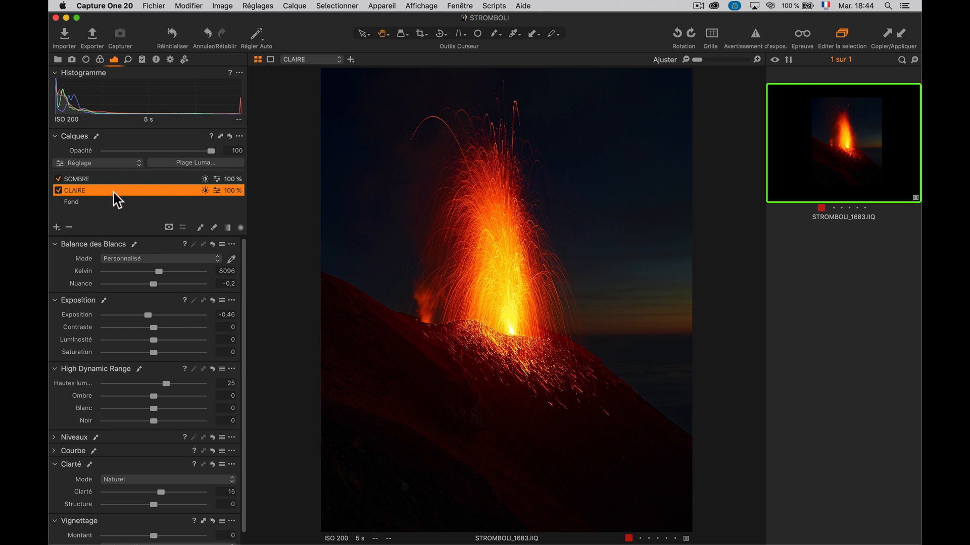
# Step: Show the CLAIRE layer's luma-range mask over the lava at 200% and try different values, including radius 1.2 and sensitivity 12
pyautogui.click(183, 163)
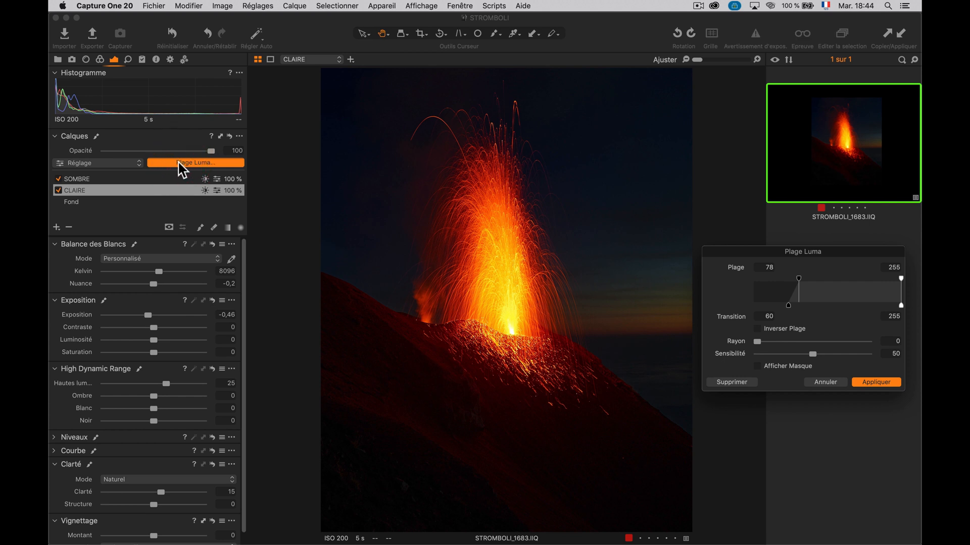
pyautogui.moveTo(742, 251); pyautogui.dragTo(673, 256)
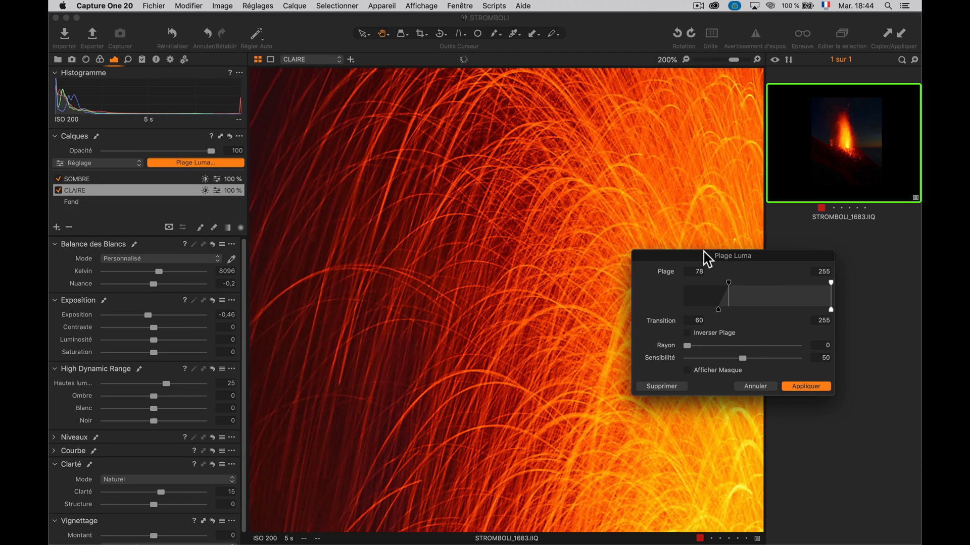
pyautogui.moveTo(699, 254); pyautogui.dragTo(710, 250)
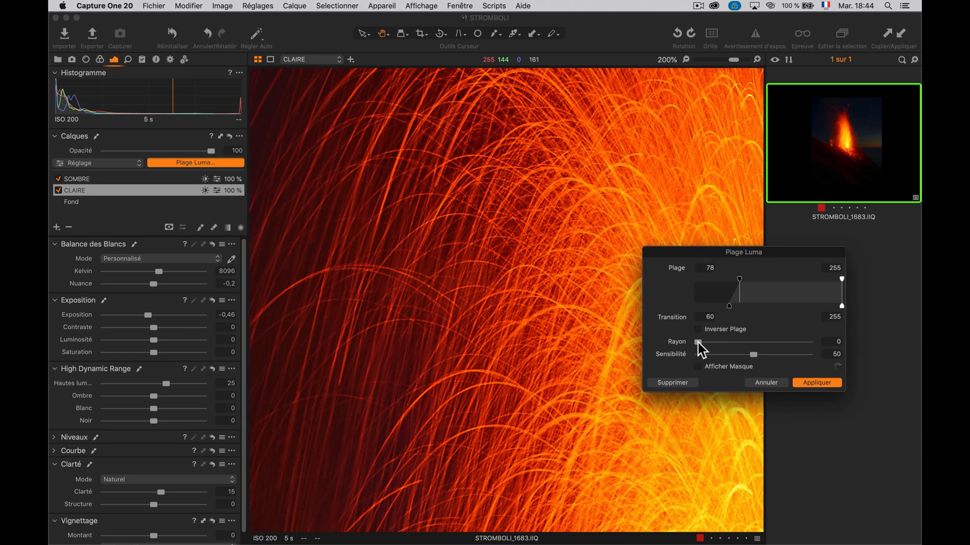
pyautogui.moveTo(698, 343); pyautogui.dragTo(717, 355)
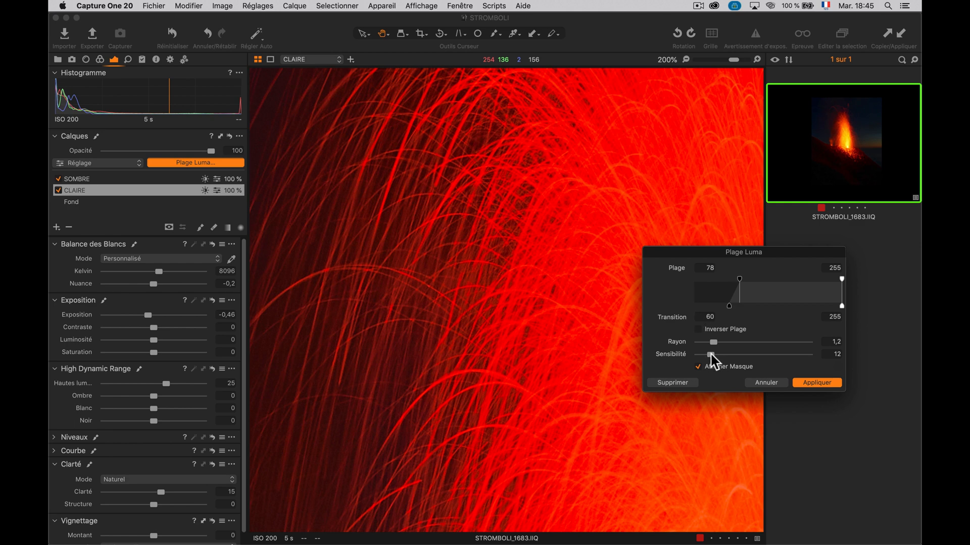
pyautogui.moveTo(710, 356); pyautogui.dragTo(755, 358)
pyautogui.moveTo(712, 342); pyautogui.dragTo(791, 354)
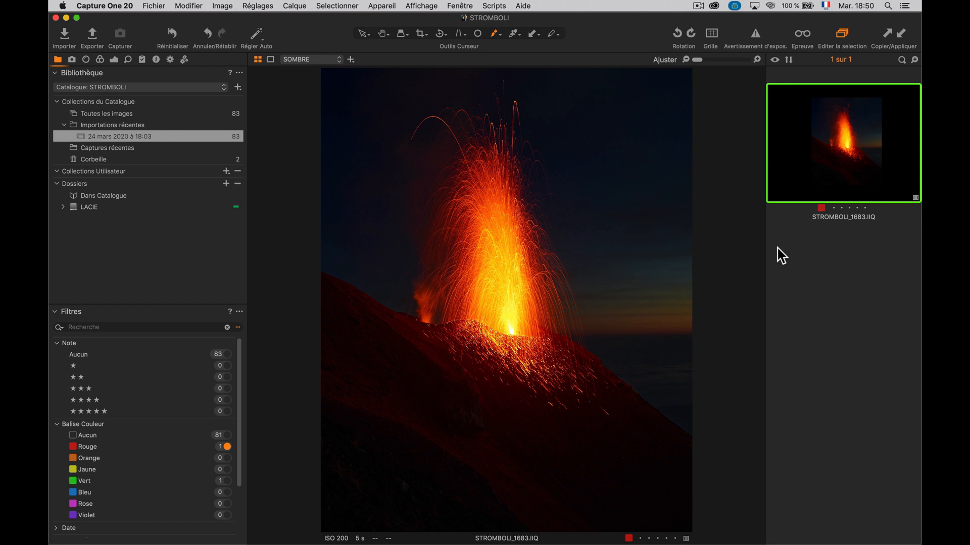
# Step: Add green-tagged images to the colour-tag filter, view CF001684.IIQ against STROMBOLI_1683.IIQ, and return to the latter
pyautogui.click(227, 480)
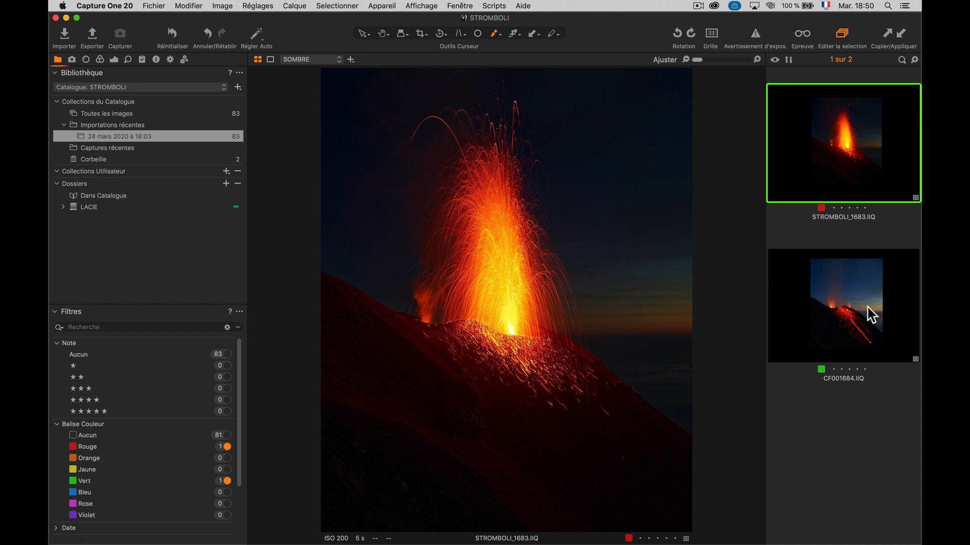
pyautogui.click(810, 285)
pyautogui.click(827, 171)
pyautogui.click(831, 299)
pyautogui.click(831, 156)
# Step: Select both images, turn off the CLAIRE layer of STROMBOLI_1683.IIQ, and copy only its SOMBRE layer to CF001684.IIQ
pyautogui.click(114, 59)
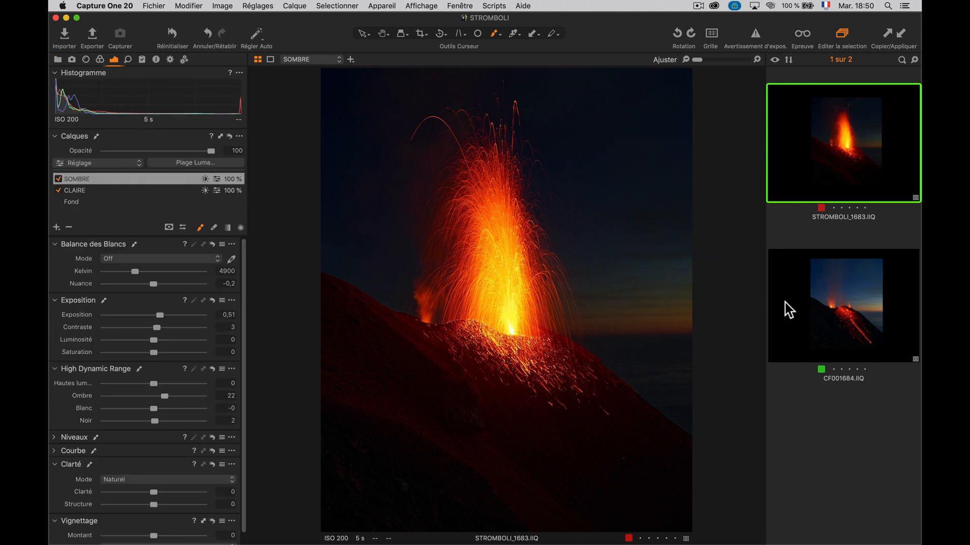
pyautogui.keyDown('shift'); pyautogui.click(822, 310); pyautogui.keyUp('shift')
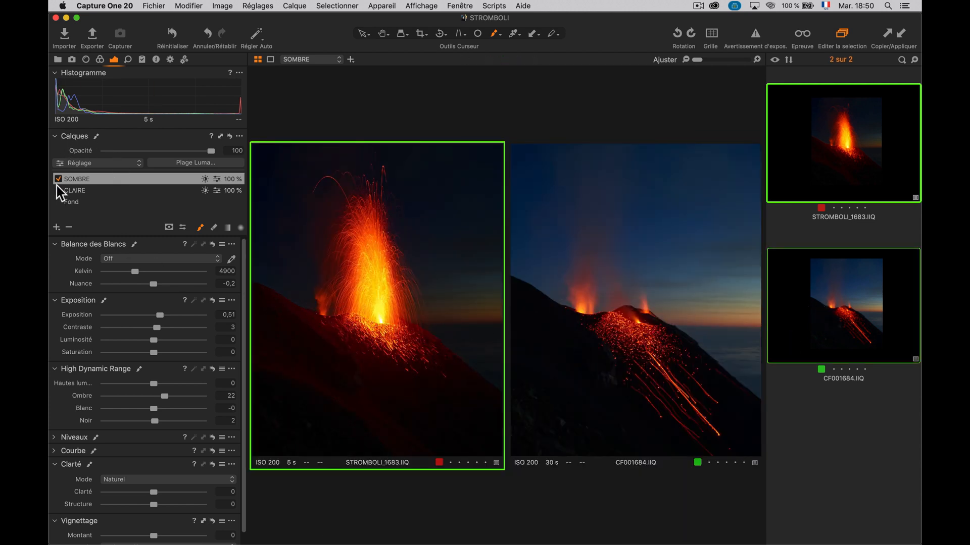
pyautogui.click(79, 181)
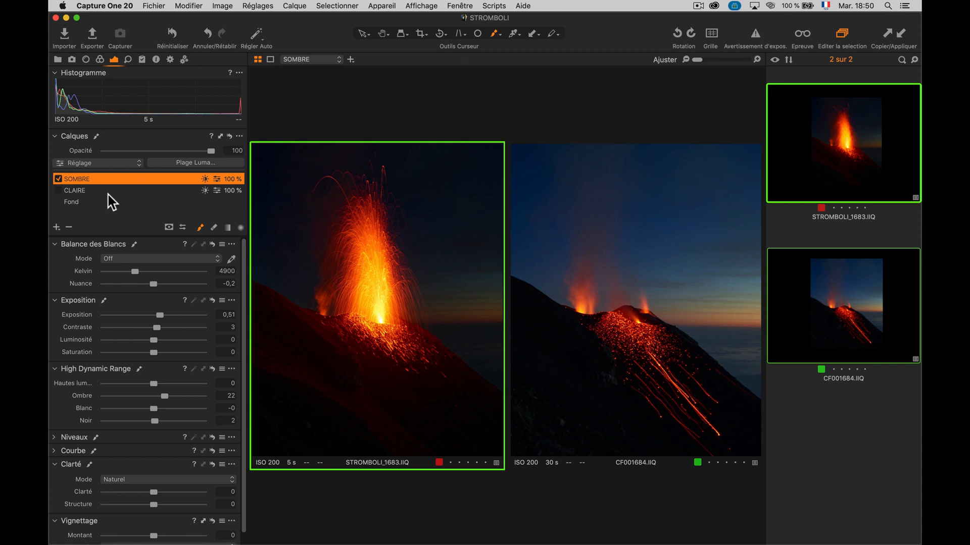
pyautogui.click(221, 137)
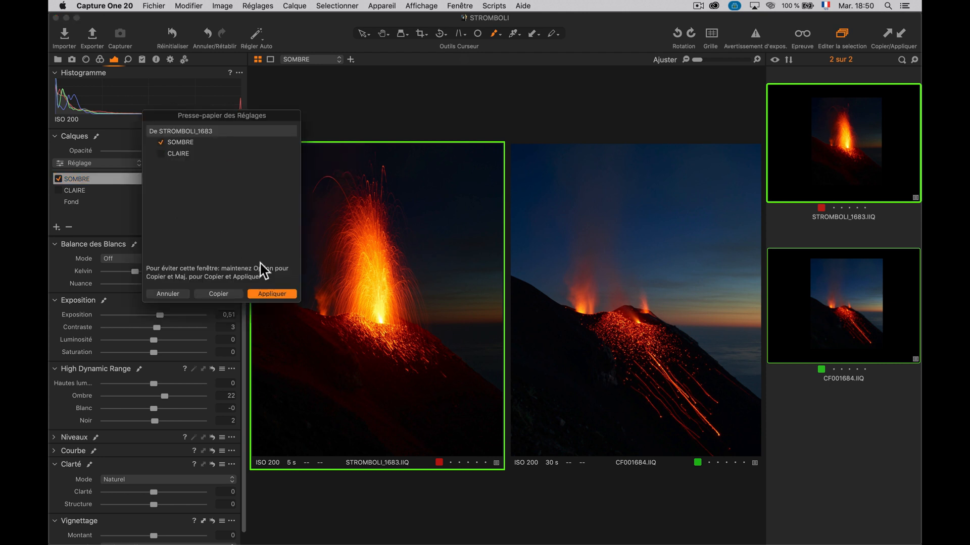
pyautogui.click(267, 295)
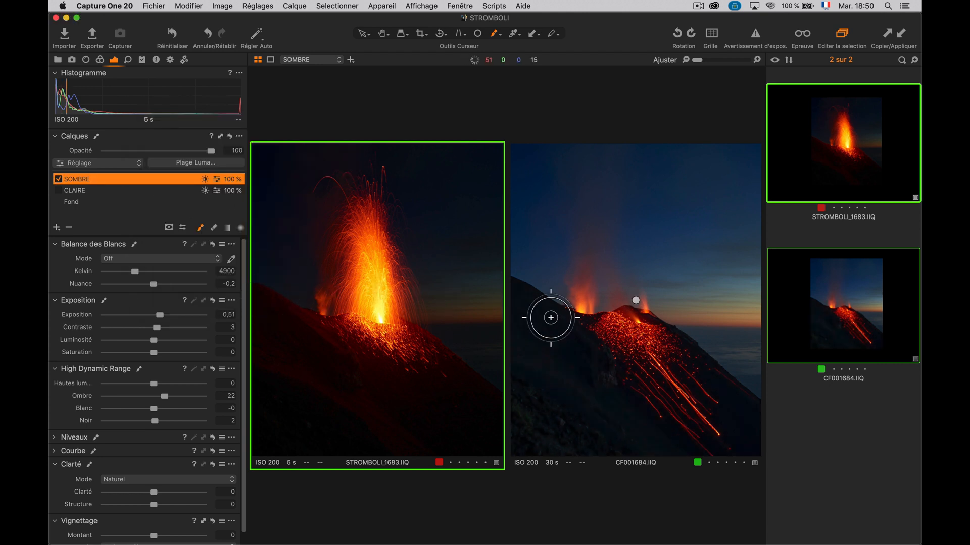
# Step: Open CF001684.IIQ alone, select its SOMBRE layer, and examine the mask overlay across the slope and craters at 100%
pyautogui.click(831, 439)
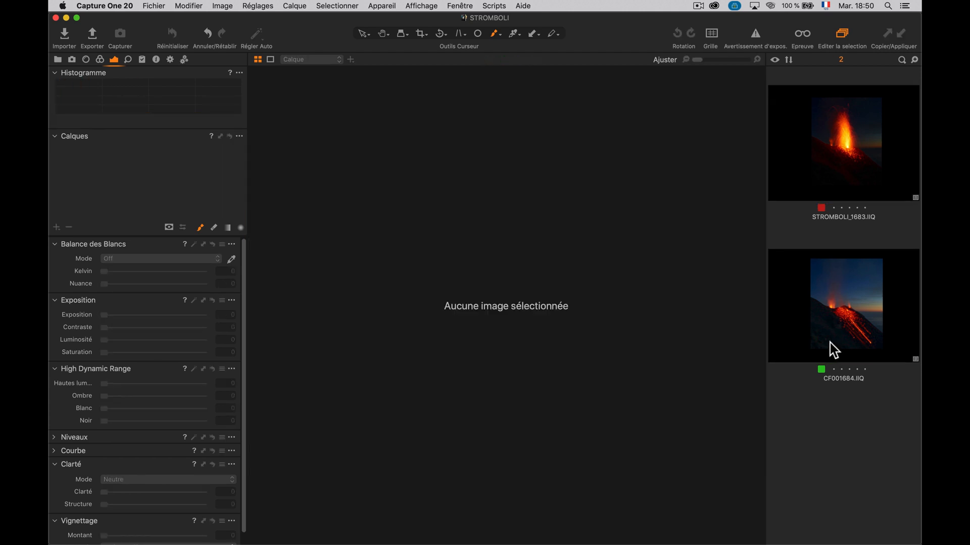
pyautogui.click(832, 350)
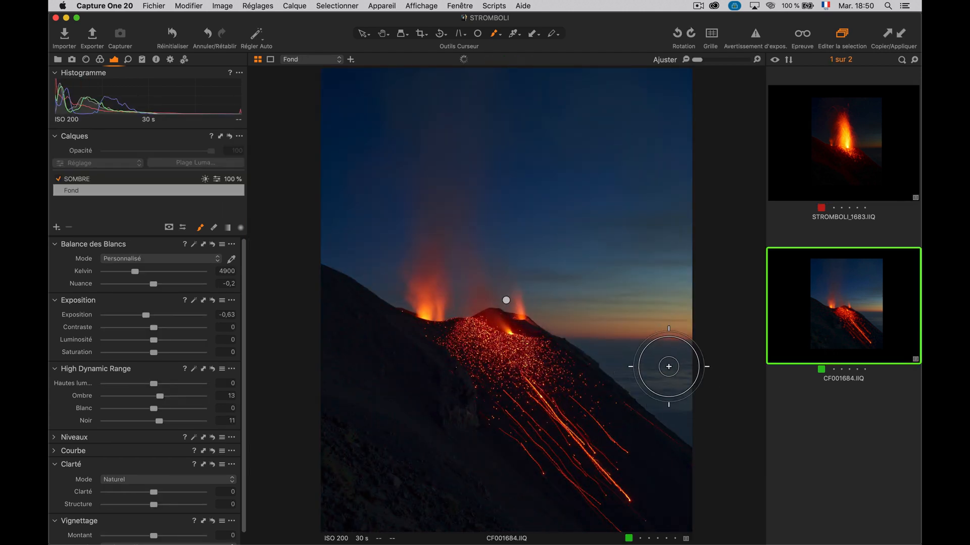
pyautogui.click(185, 179)
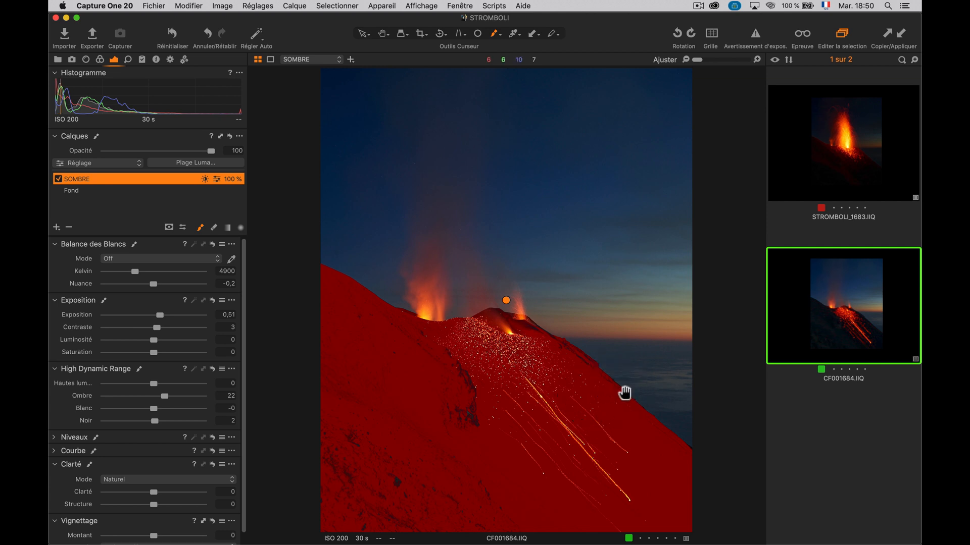
pyautogui.click(614, 394)
pyautogui.moveTo(488, 358); pyautogui.dragTo(584, 378)
pyautogui.moveTo(467, 310); pyautogui.dragTo(545, 353)
pyautogui.moveTo(420, 278); pyautogui.dragTo(487, 336)
pyautogui.moveTo(380, 286); pyautogui.dragTo(466, 262)
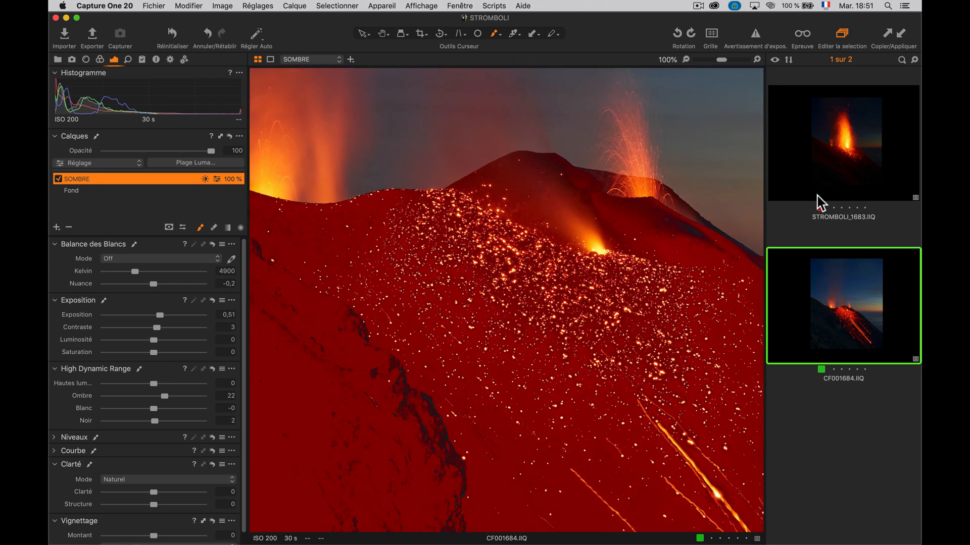
pyautogui.moveTo(472, 335); pyautogui.dragTo(537, 282)
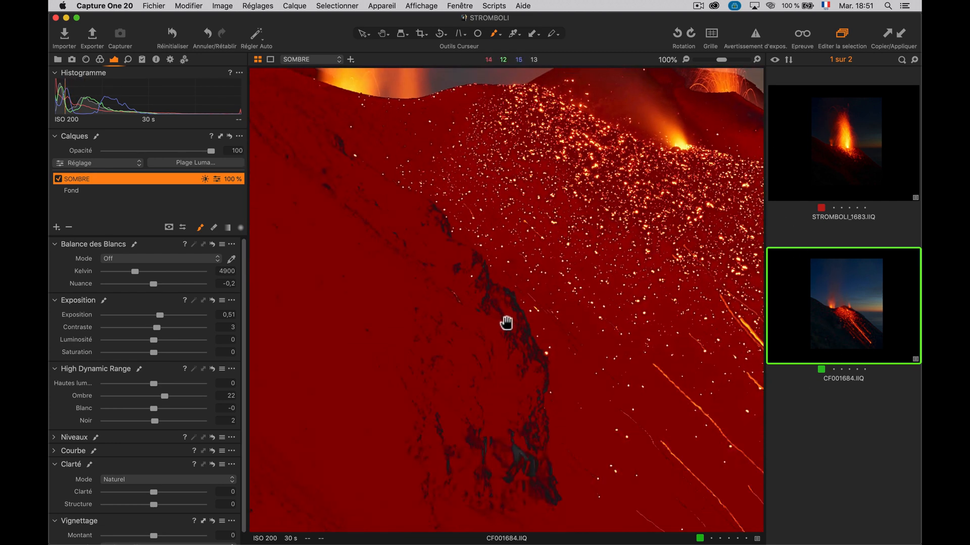
pyautogui.press('super+0')
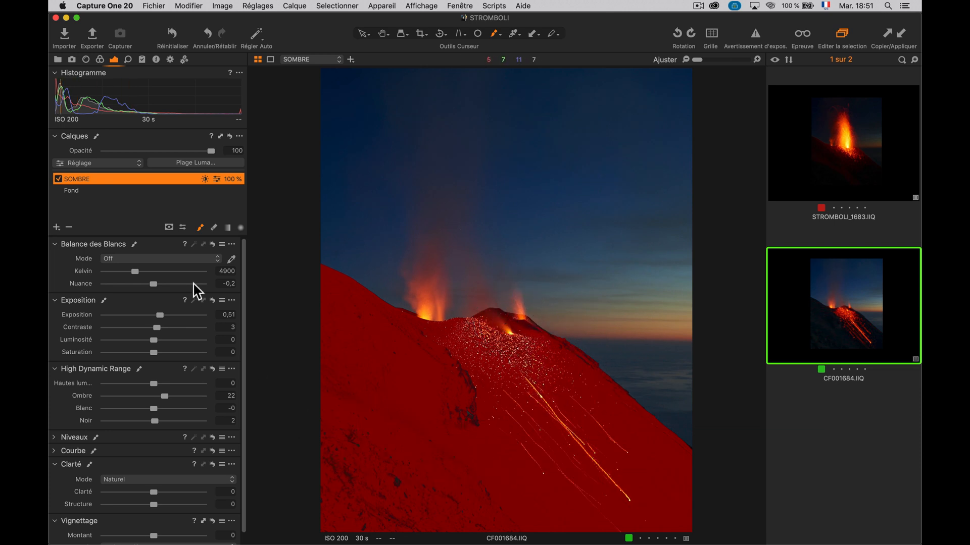
# Step: Set the SOMBRE layer's luma range on CF001684.IIQ to 0–21 with an upper transition of 28
pyautogui.click(191, 163)
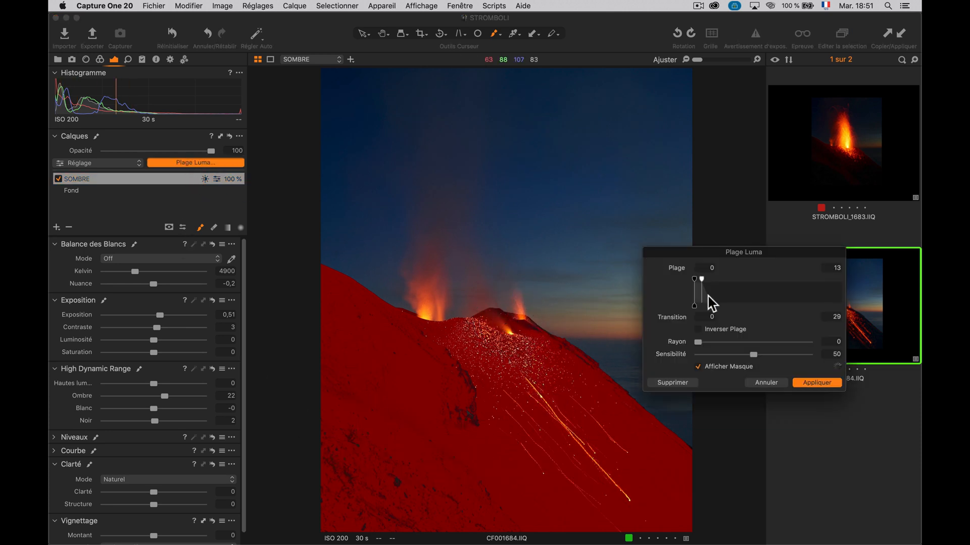
pyautogui.moveTo(711, 306); pyautogui.dragTo(704, 280)
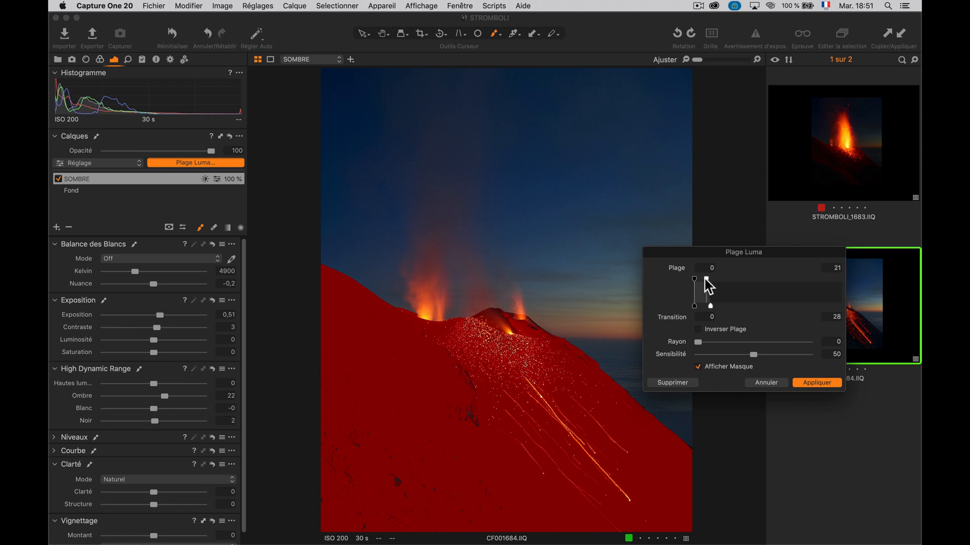
pyautogui.moveTo(753, 254)
pyautogui.mouseDown()
pyautogui.moveTo(591, 135)
pyautogui.moveTo(654, 102)
pyautogui.mouseUp()
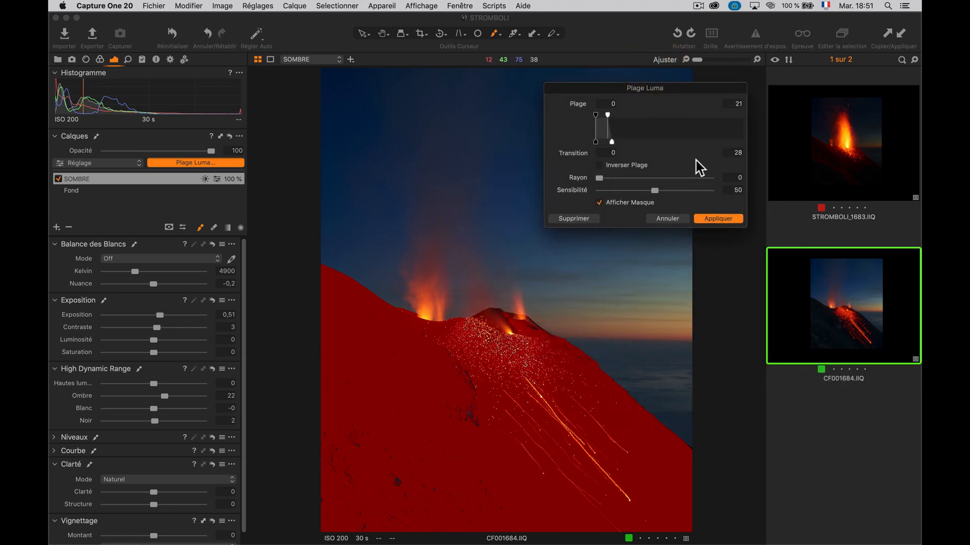